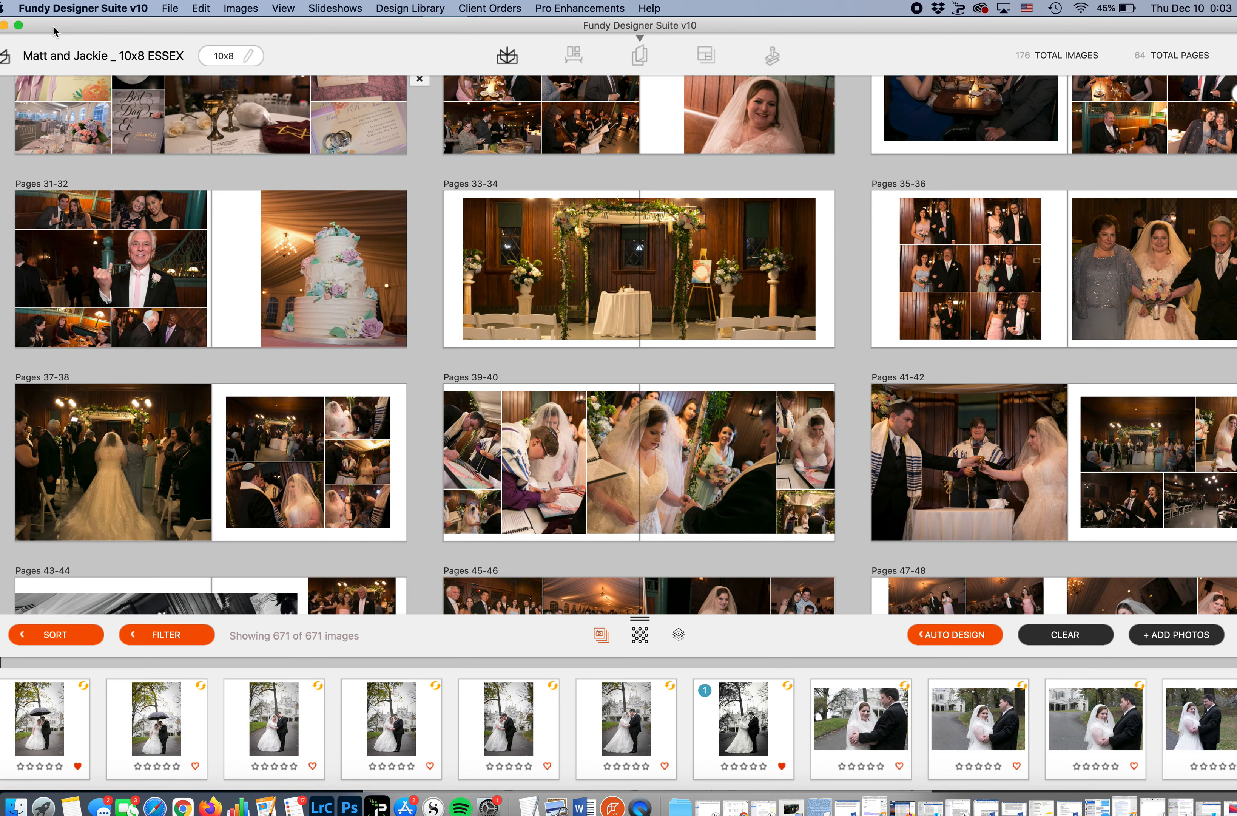
# Minimize the album design window and view the exported 10x8 ESSEX CSV from the Desktop folder in Numbers
pyautogui.moveTo(53, 28); pyautogui.dragTo(122, 49)
pyautogui.click(74, 46)
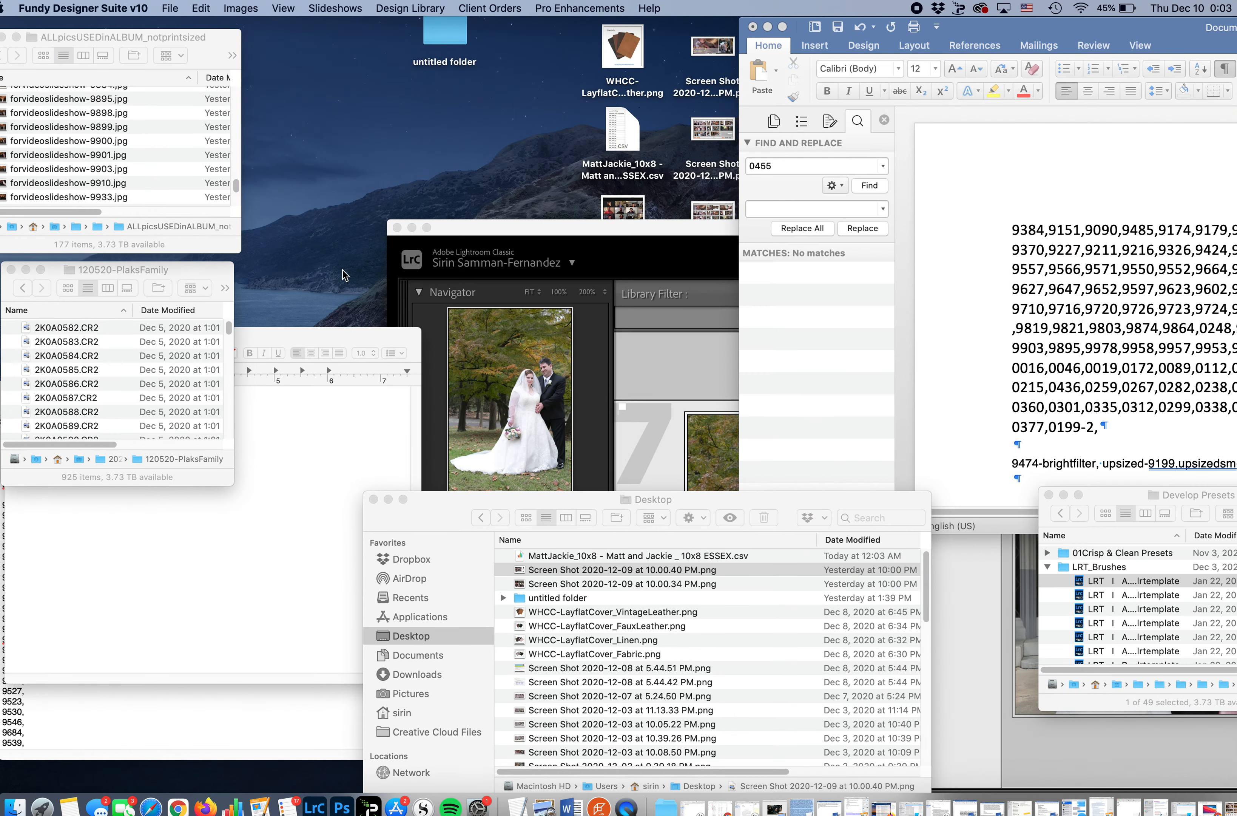
pyautogui.click(569, 570)
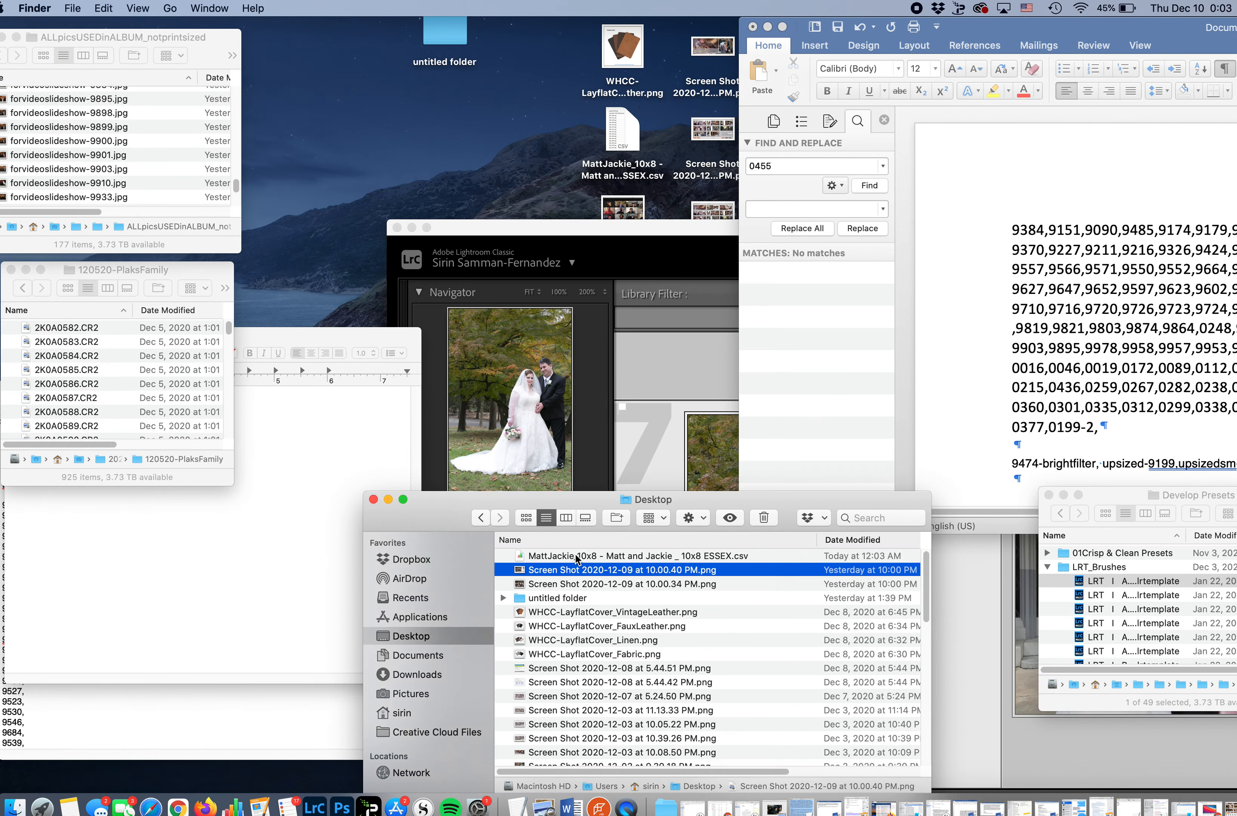
pyautogui.click(575, 556)
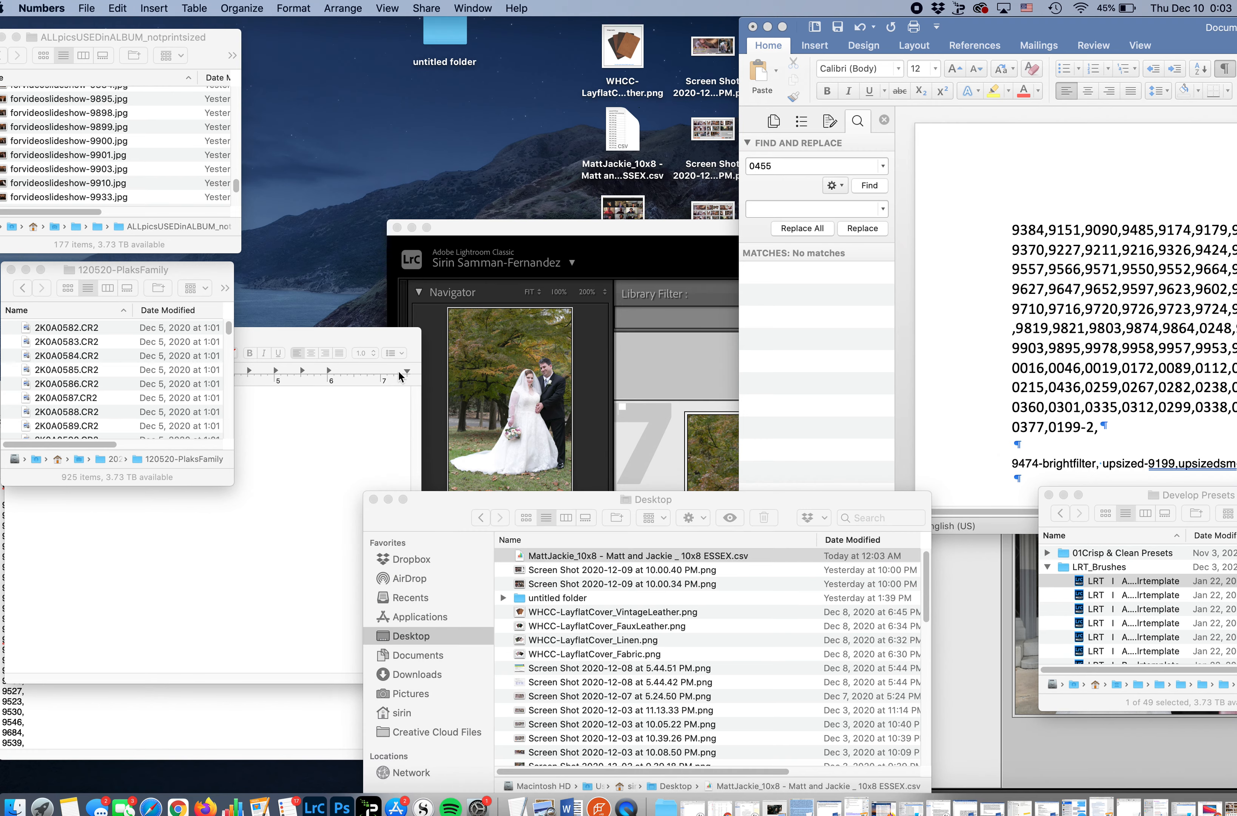
pyautogui.moveTo(452, 528); pyautogui.dragTo(421, 348)
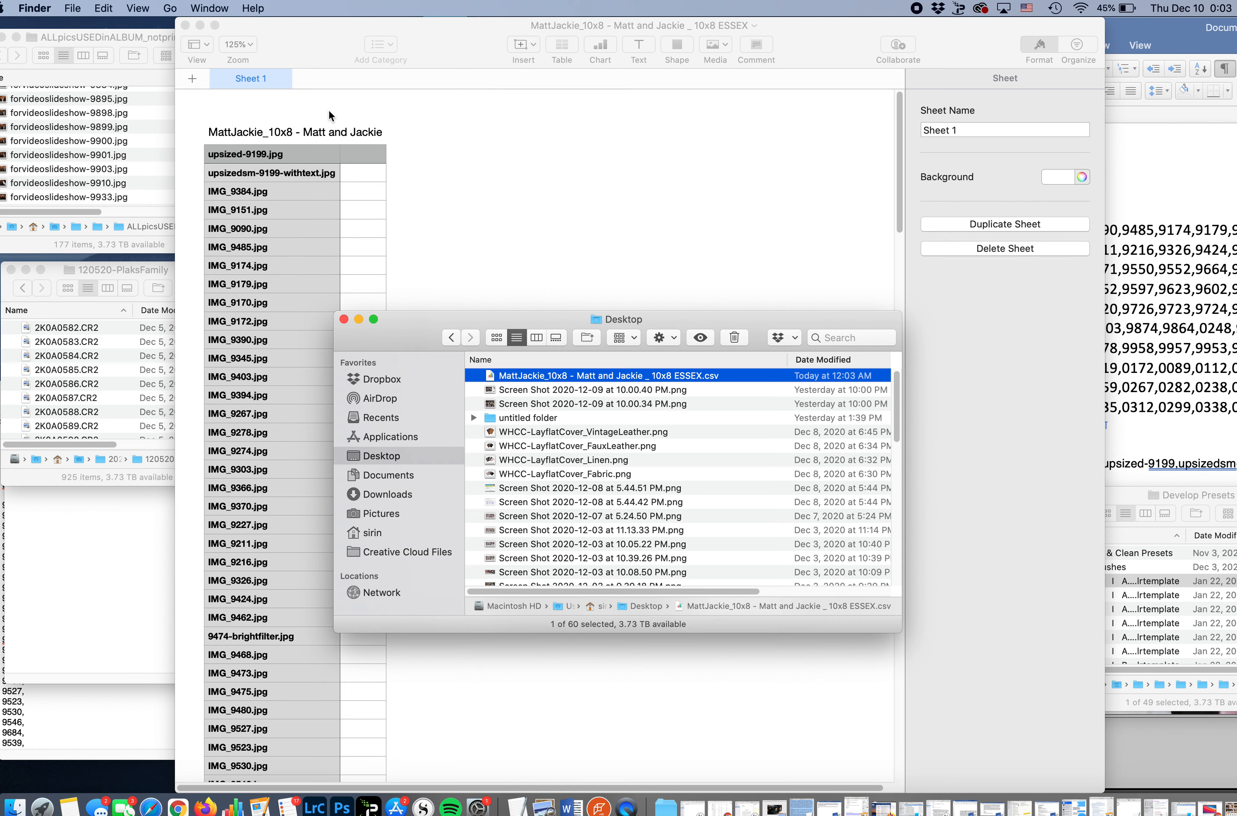
pyautogui.click(185, 26)
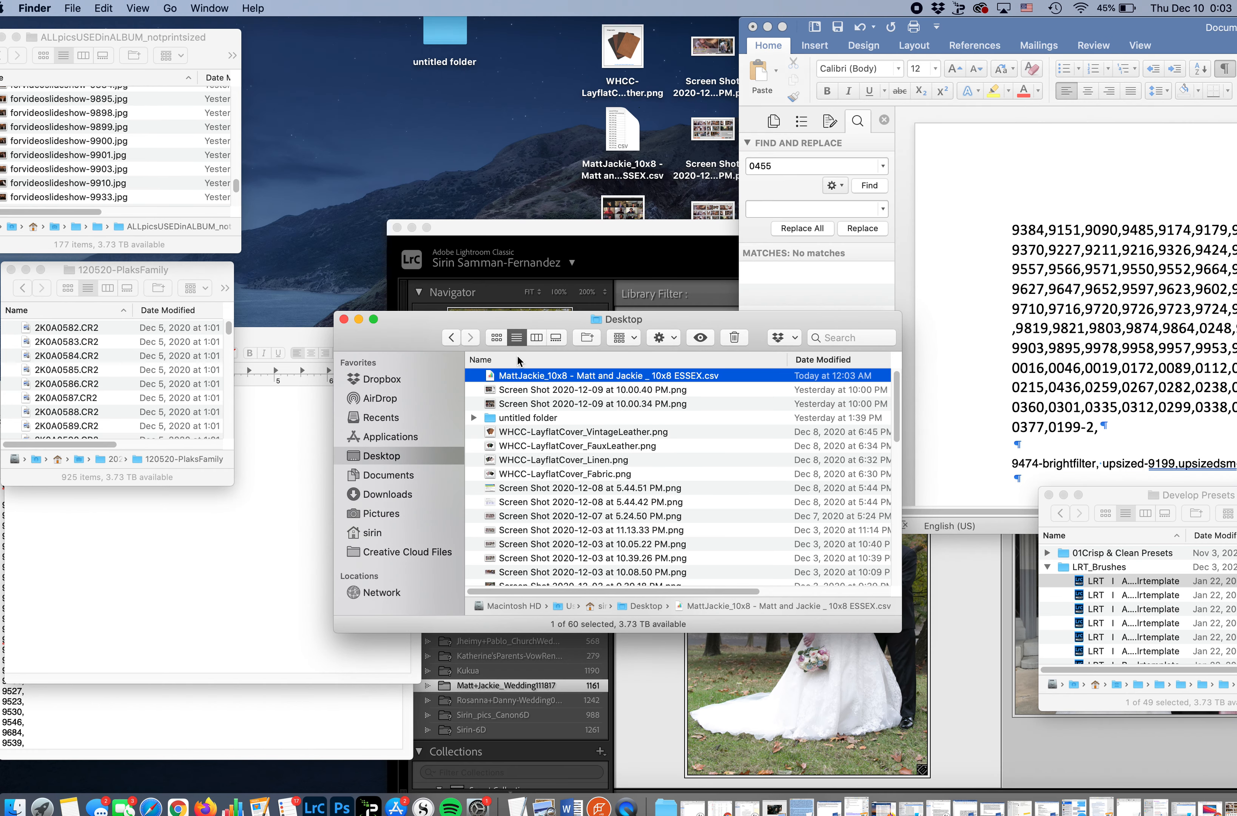
# Open the exported 10x8 ESSEX CSV in TextEdit and arrange it alongside the Lightroom Classic window
pyautogui.rightClick(524, 380)
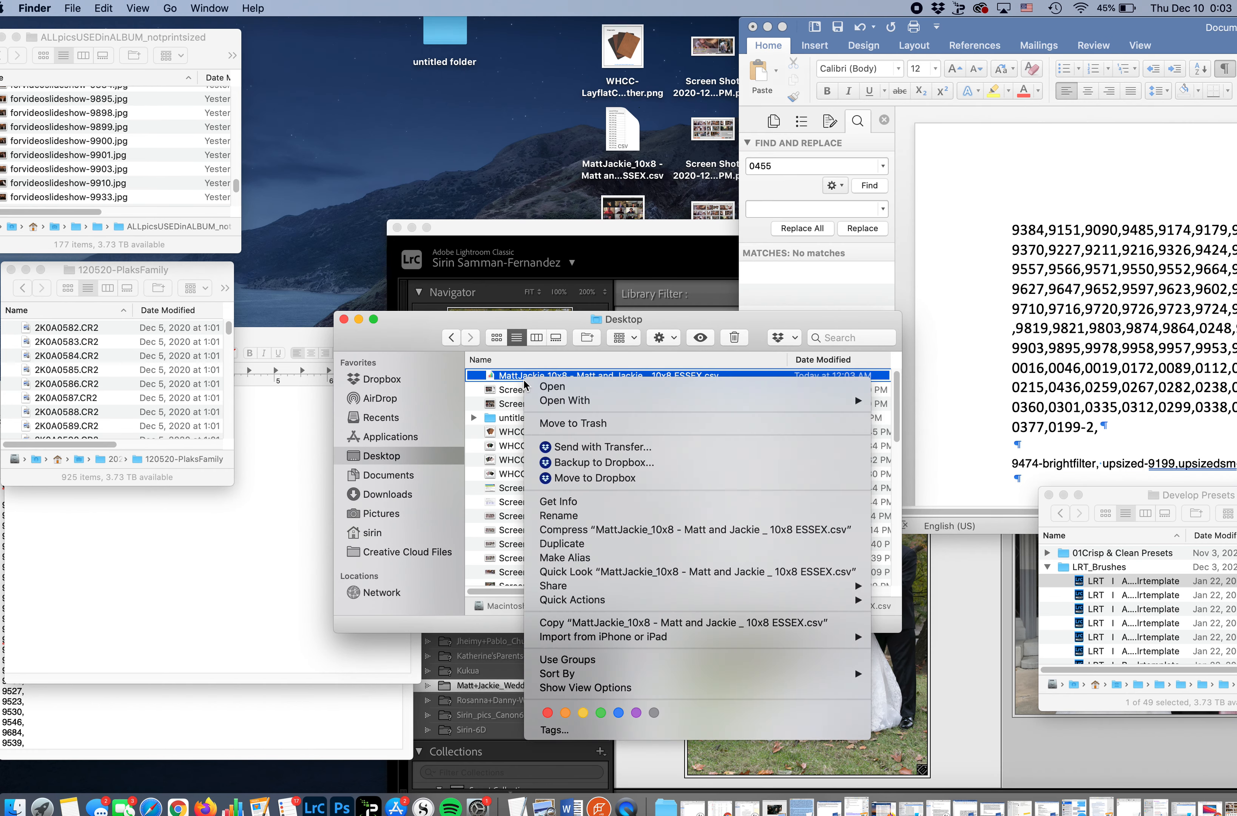
pyautogui.moveTo(688, 401)
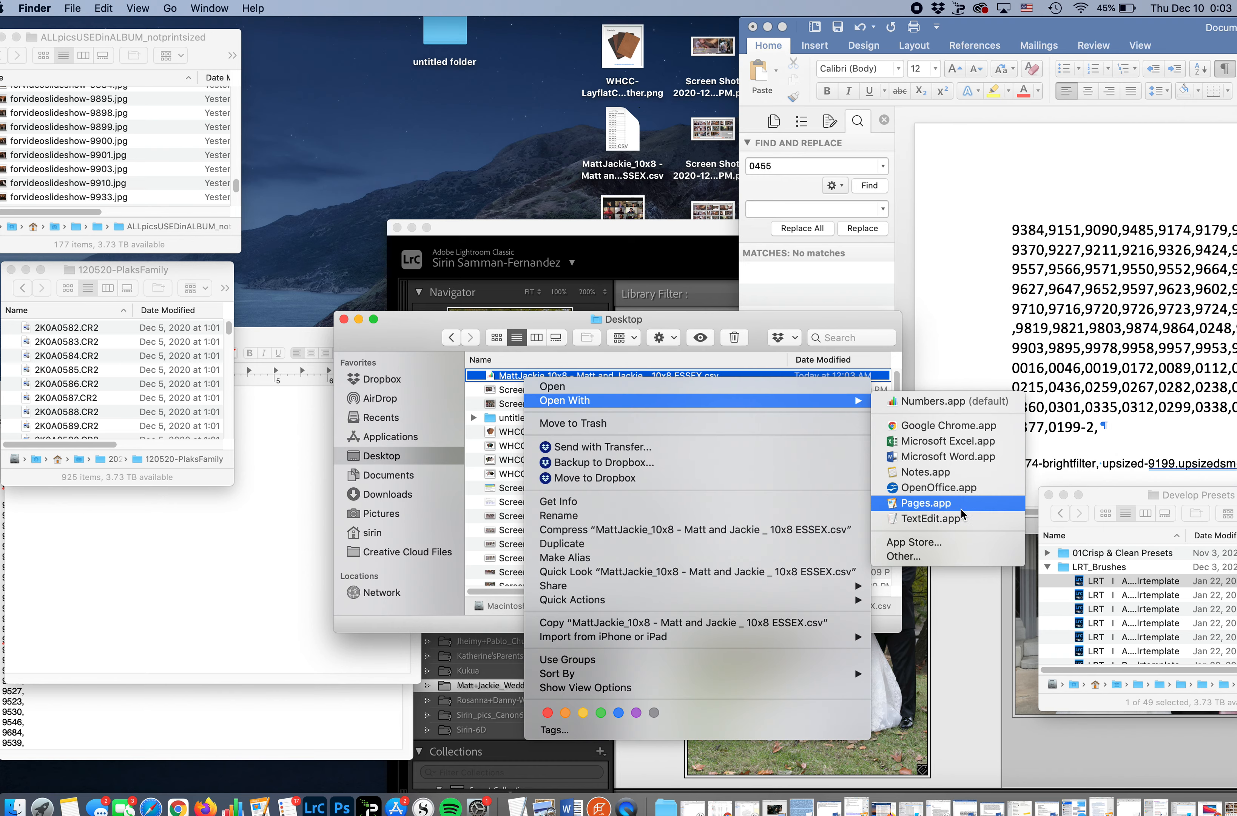
pyautogui.click(943, 518)
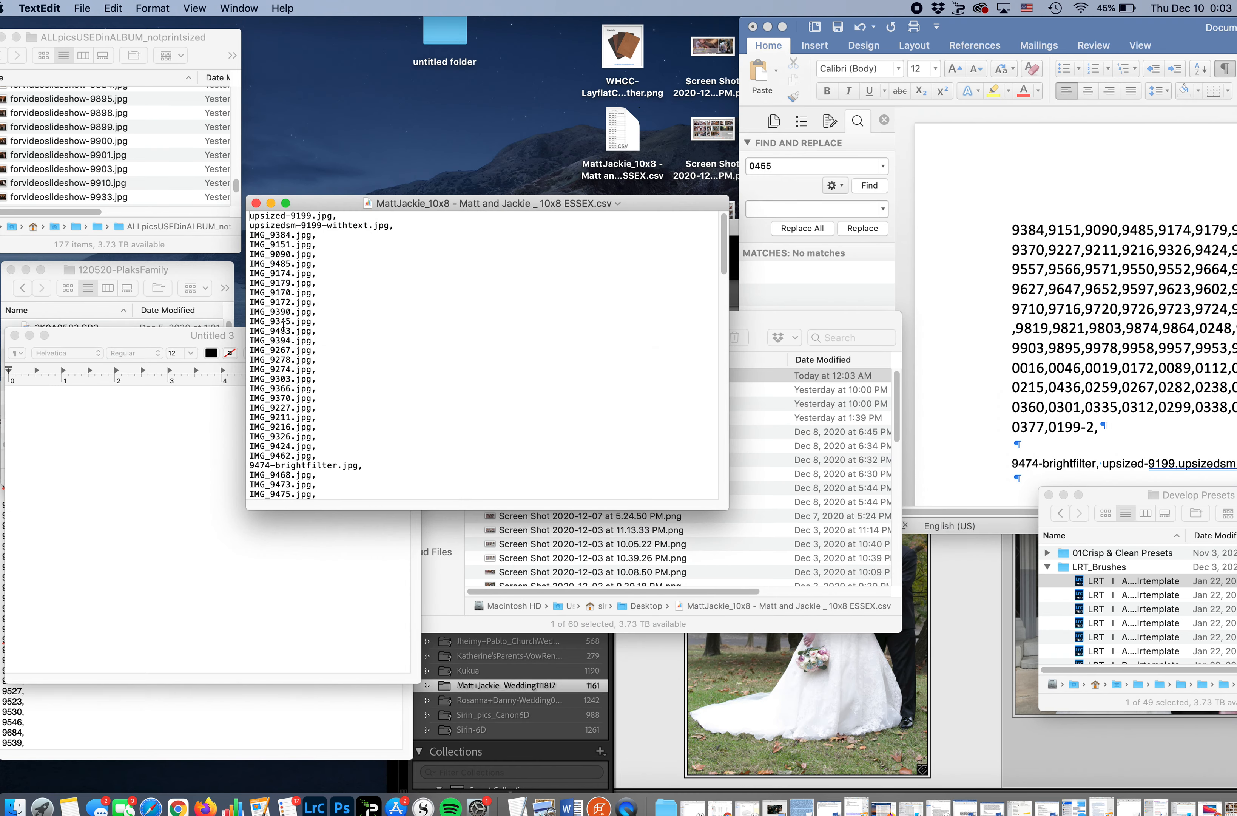
pyautogui.moveTo(323, 204); pyautogui.dragTo(113, 265)
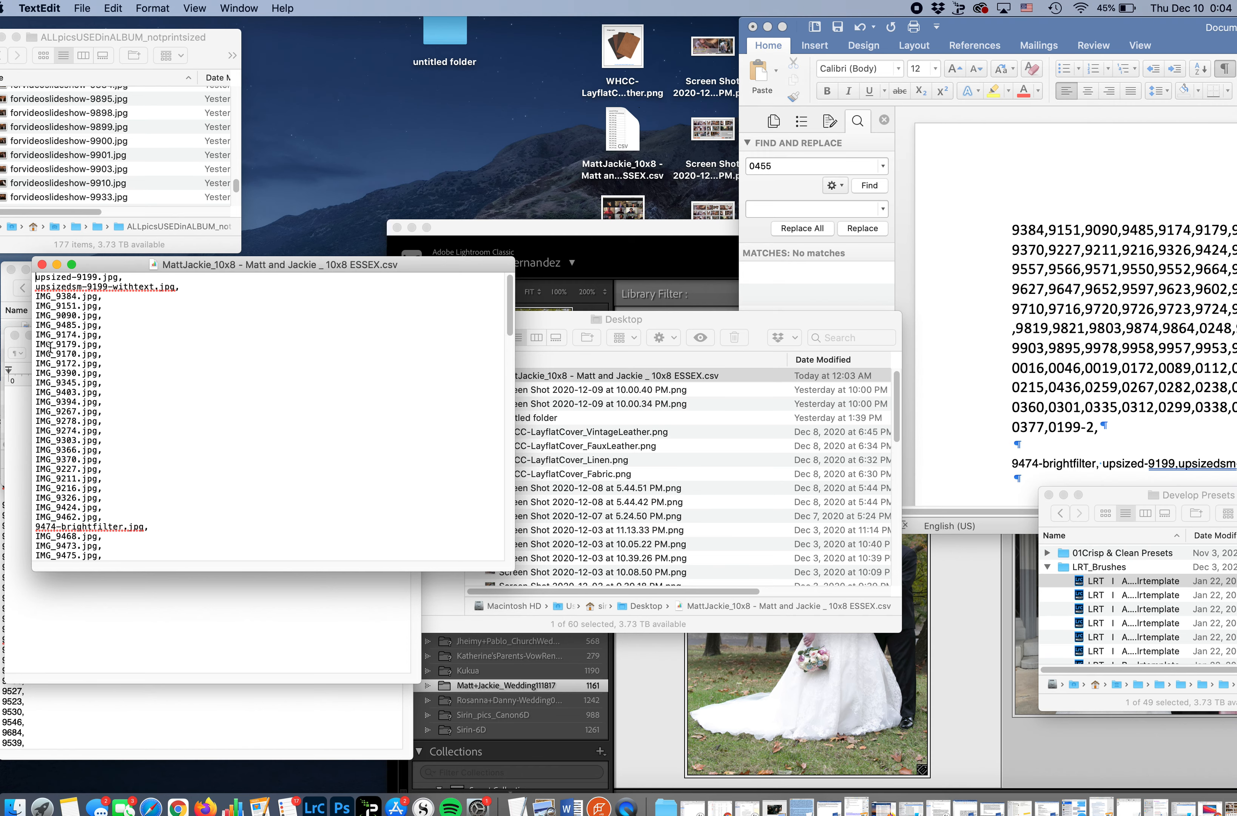
pyautogui.moveTo(525, 224); pyautogui.dragTo(227, 55)
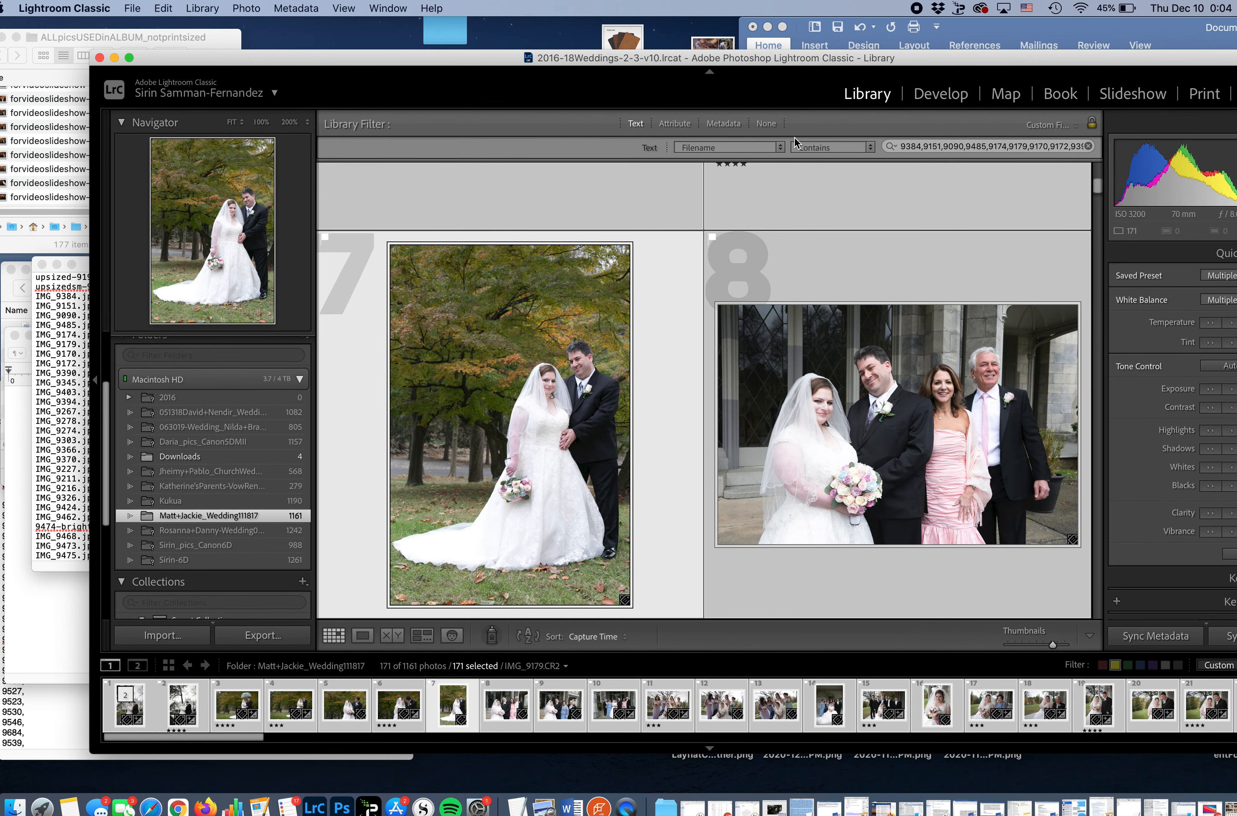
pyautogui.click(81, 269)
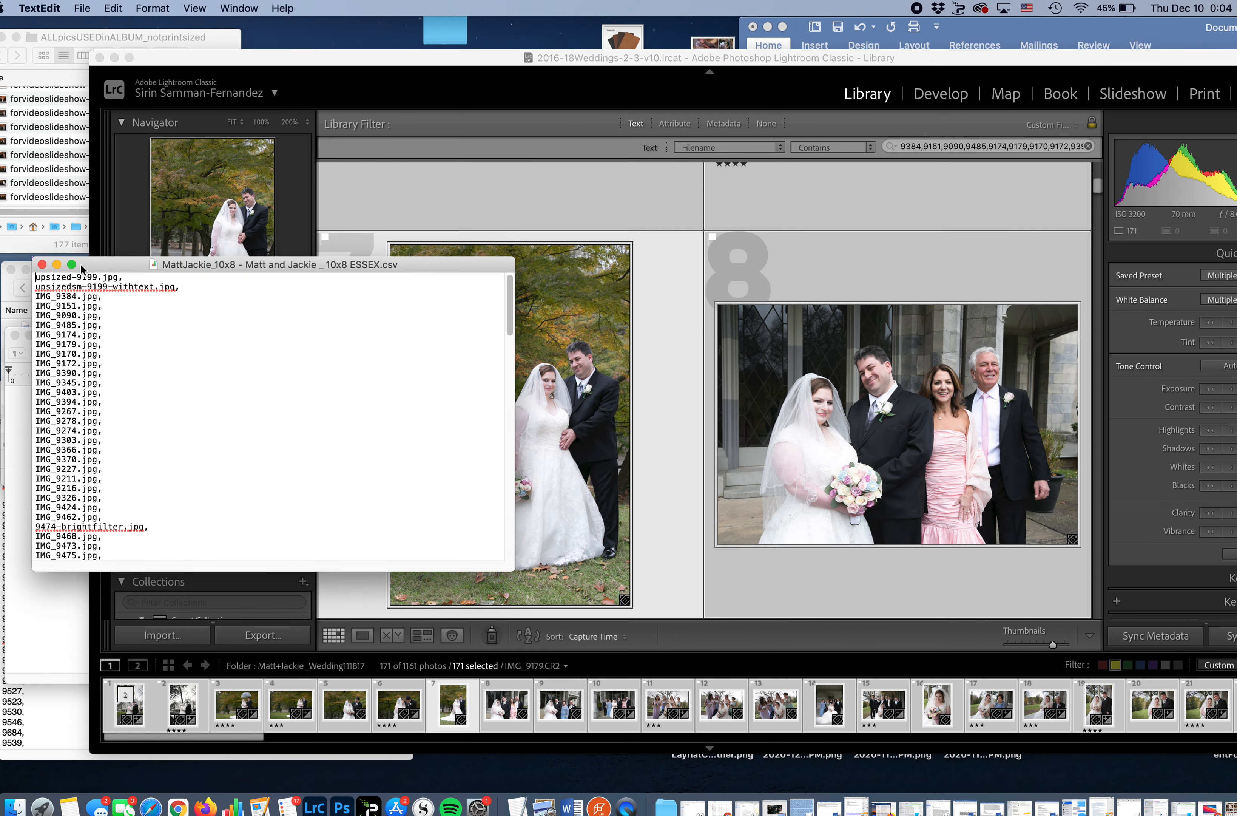
# Copy the CSV lines from IMG_9384.jpg through IMG_9462.jpg, leaving out the custom-named files around them
pyautogui.moveTo(35, 297); pyautogui.dragTo(112, 507)
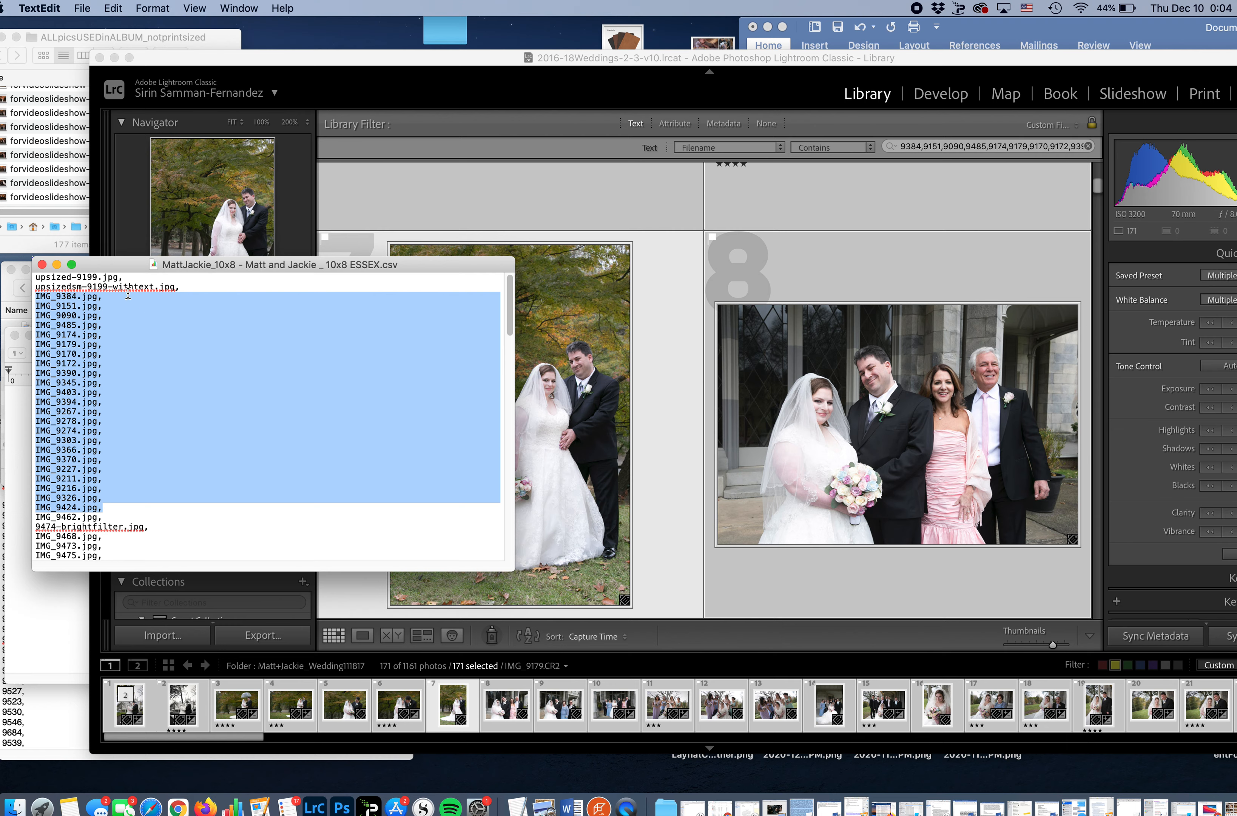
pyautogui.moveTo(188, 288); pyautogui.dragTo(25, 276)
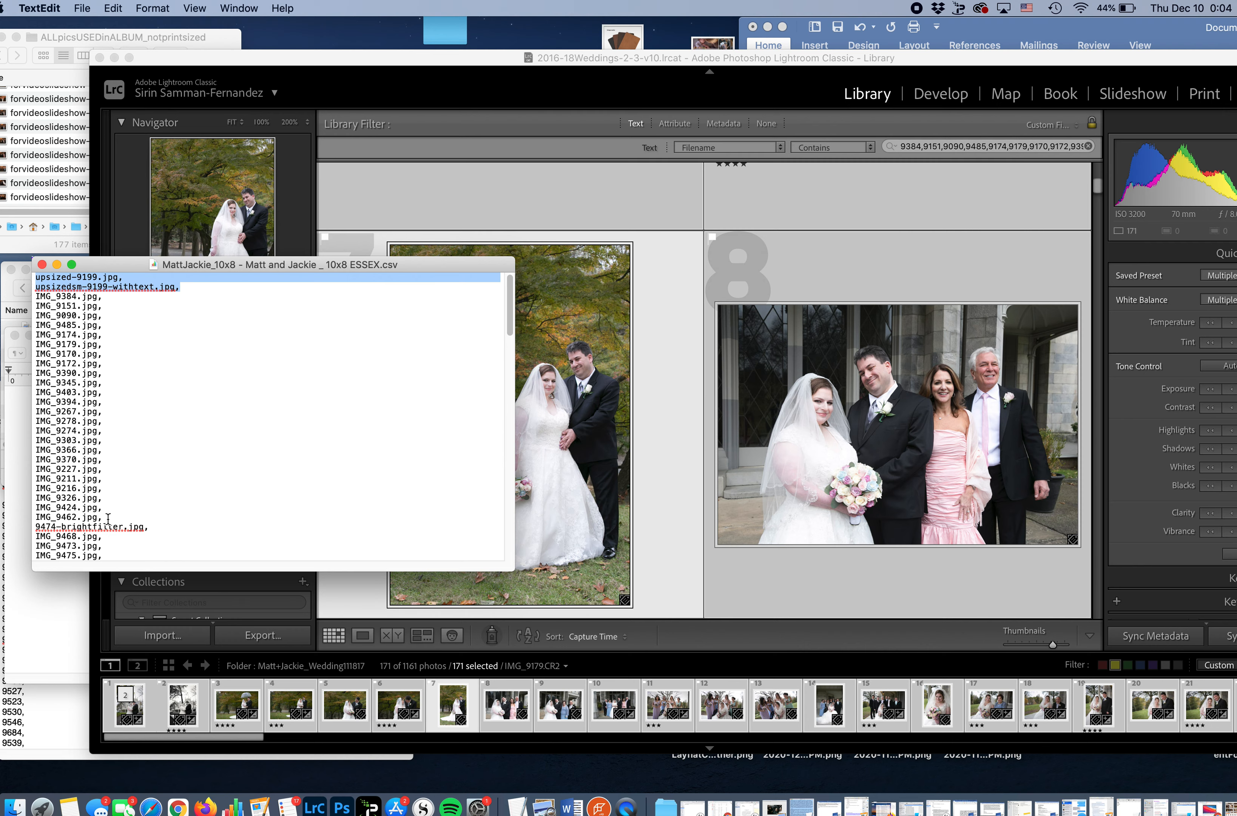
pyautogui.moveTo(108, 518); pyautogui.dragTo(10, 302)
pyautogui.press('super+c')
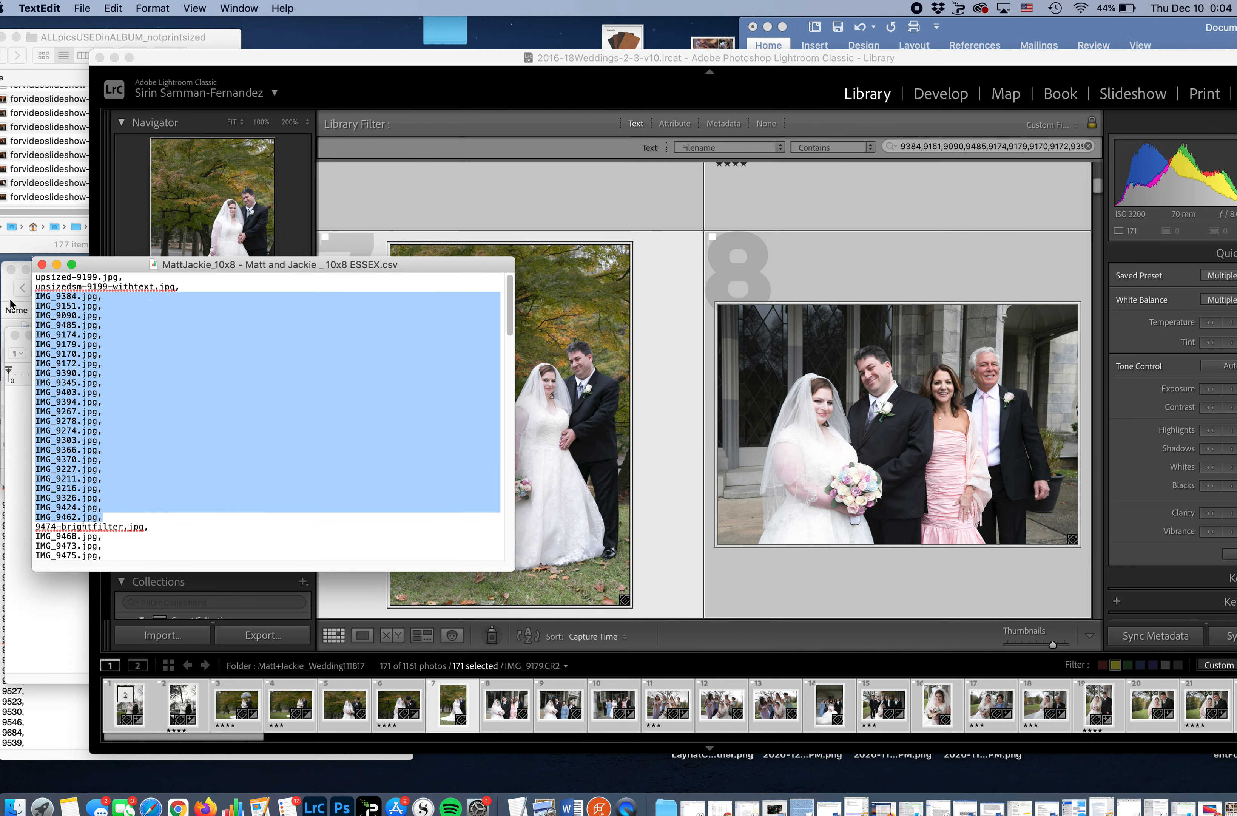
# Compare the original CR2 file names in Lightroom's wedding folder with the JPG names in the CSV, without changing the folder location
pyautogui.click(570, 58)
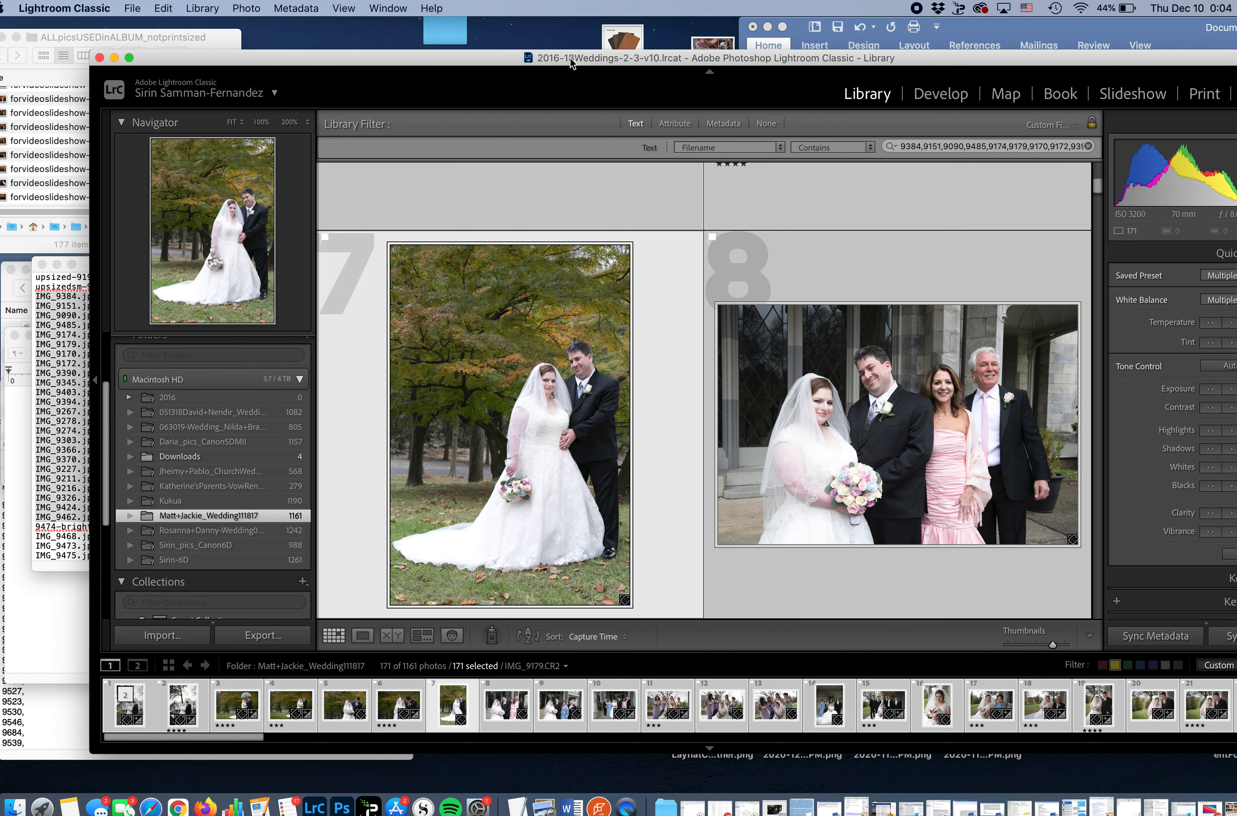
pyautogui.rightClick(291, 519)
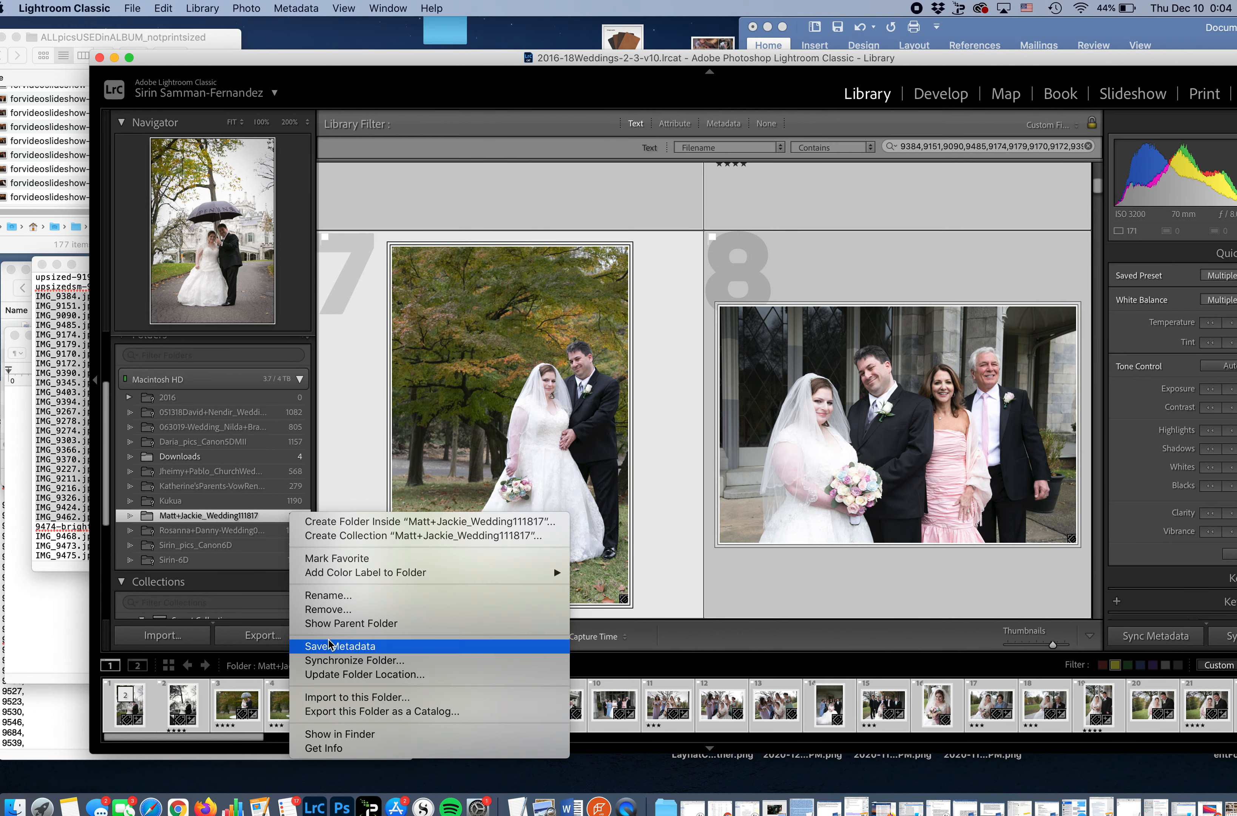
pyautogui.click(332, 674)
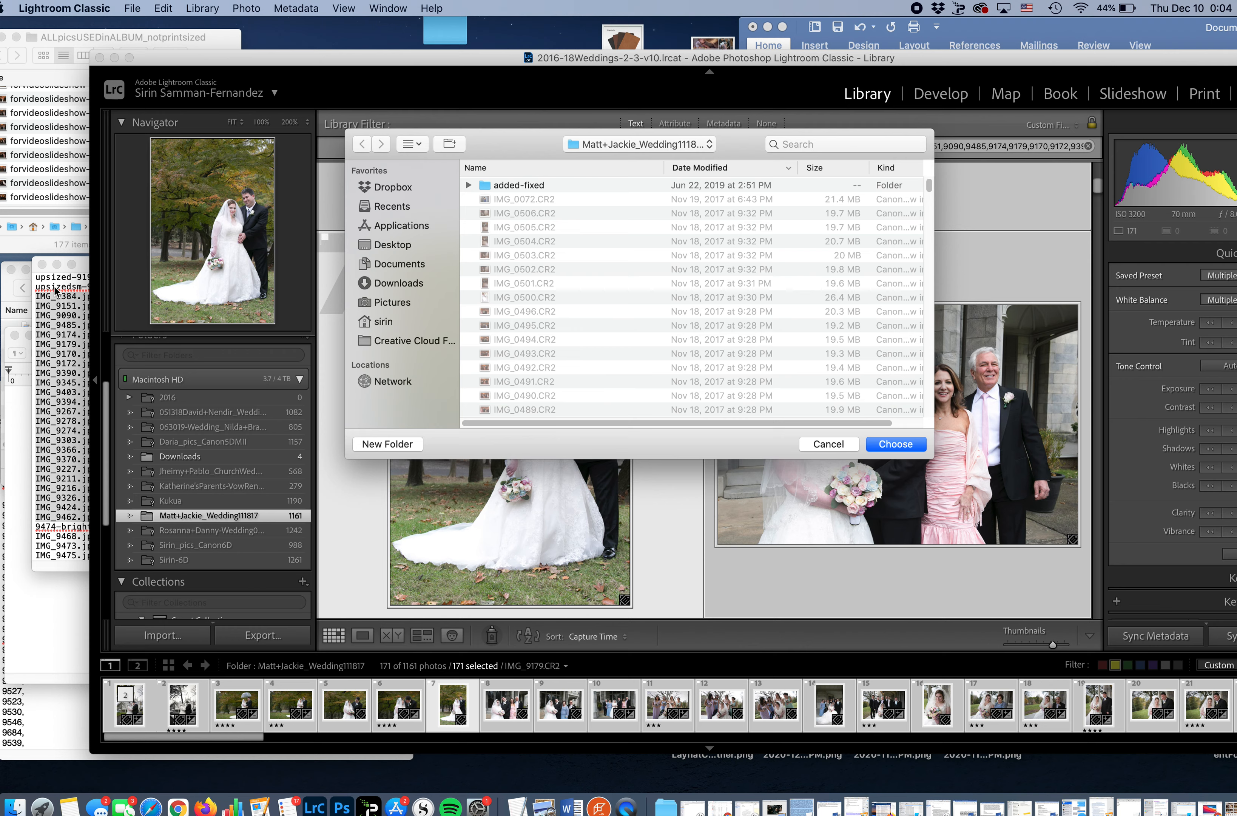
pyautogui.click(83, 266)
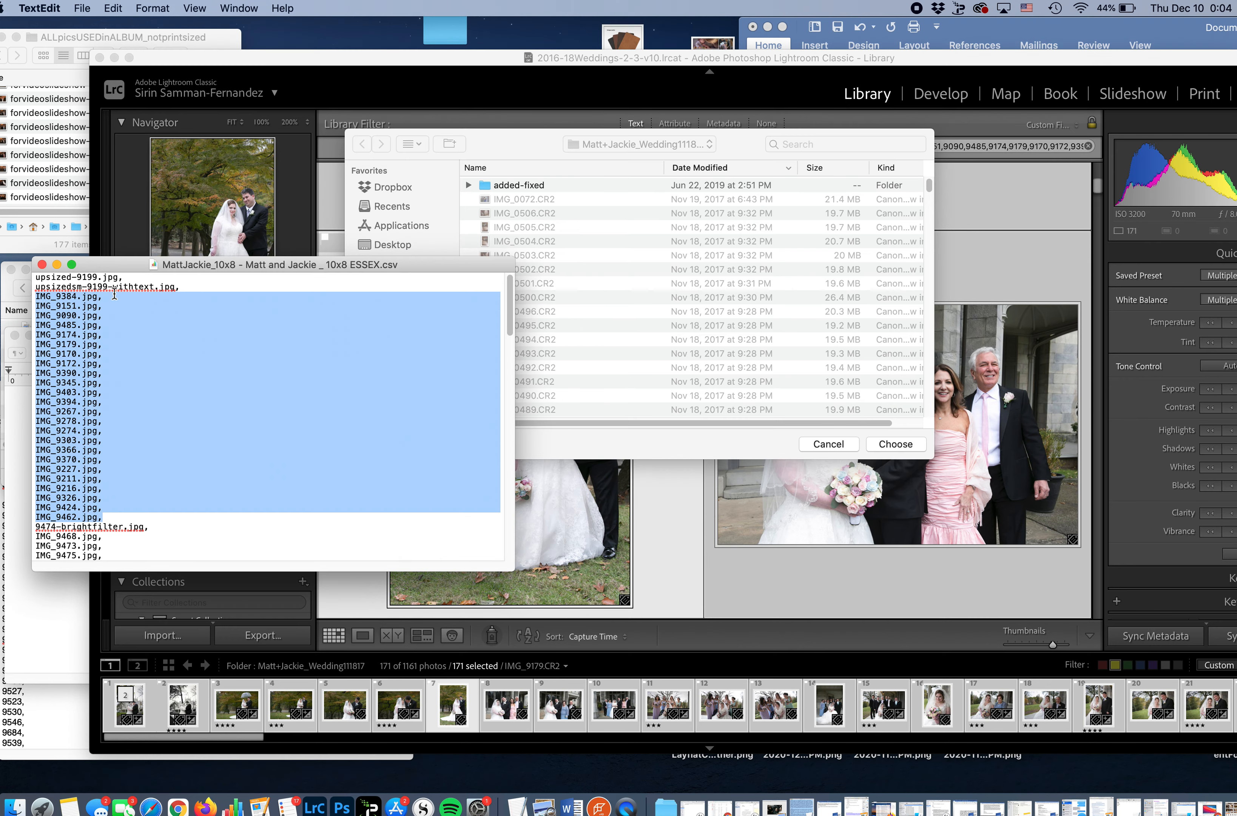
pyautogui.click(525, 145)
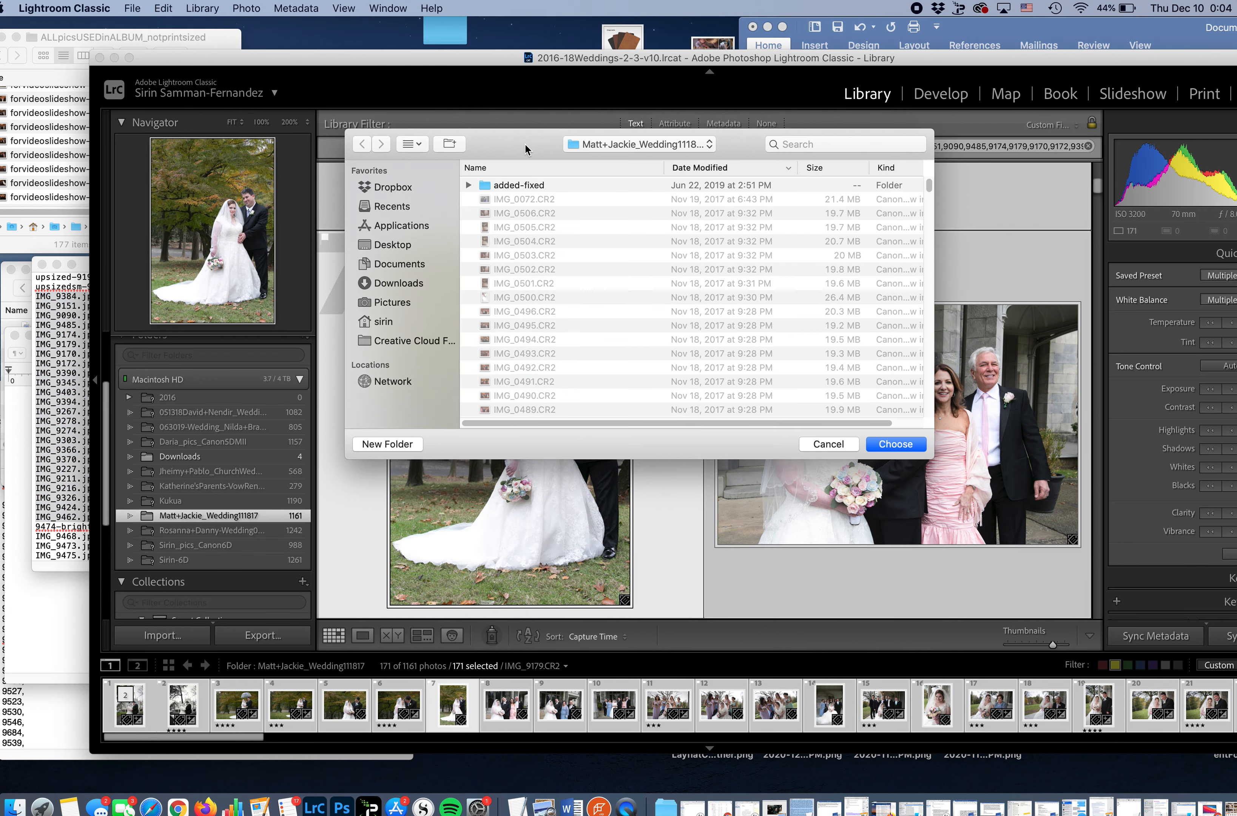
pyautogui.click(818, 448)
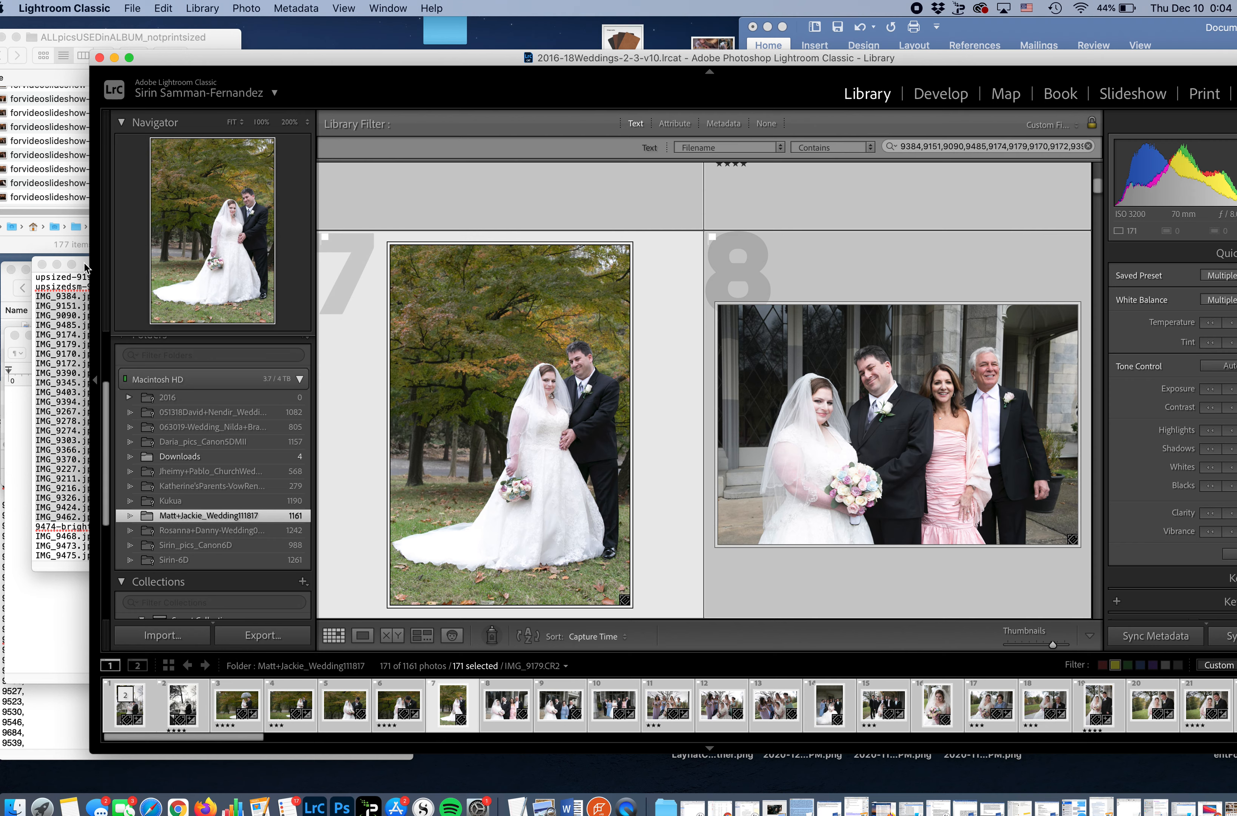
pyautogui.click(86, 266)
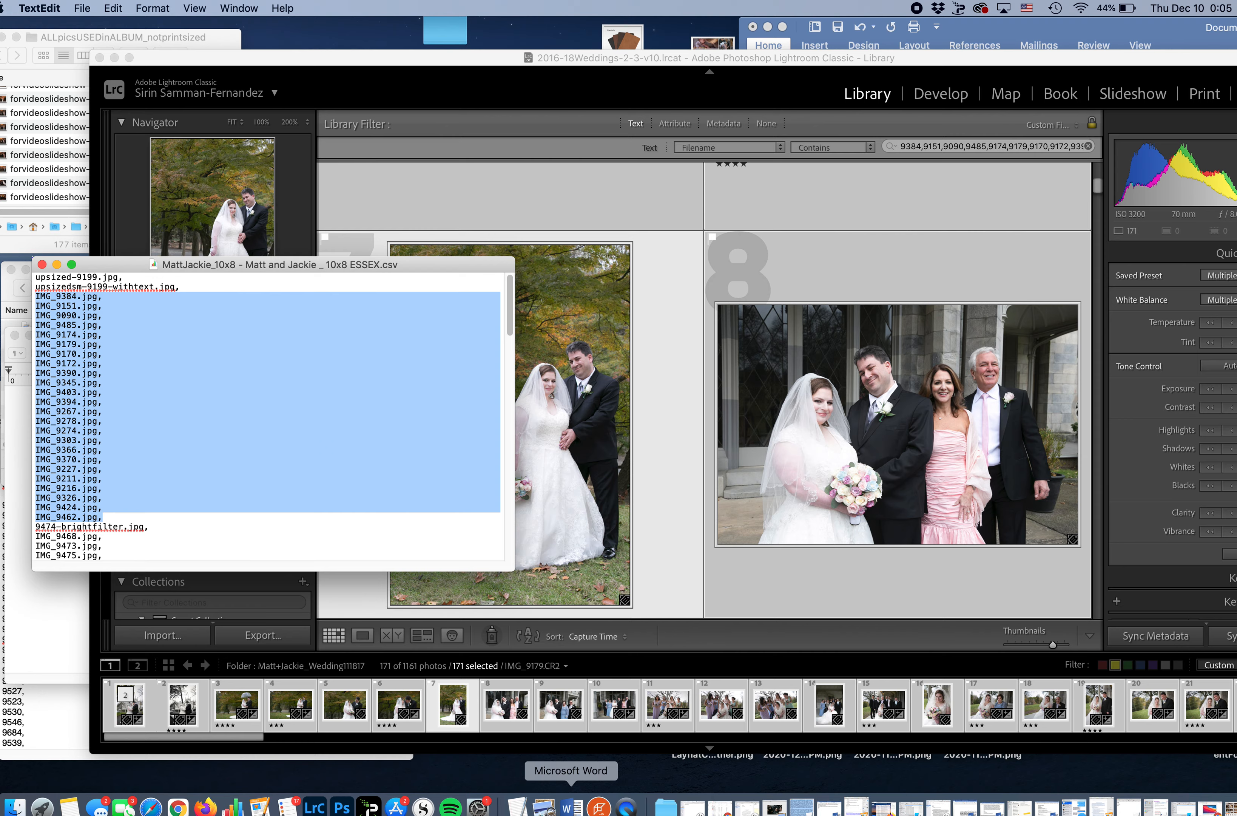
# Switch to Microsoft Word and paste the copied image file names into a new blank document
pyautogui.click(572, 807)
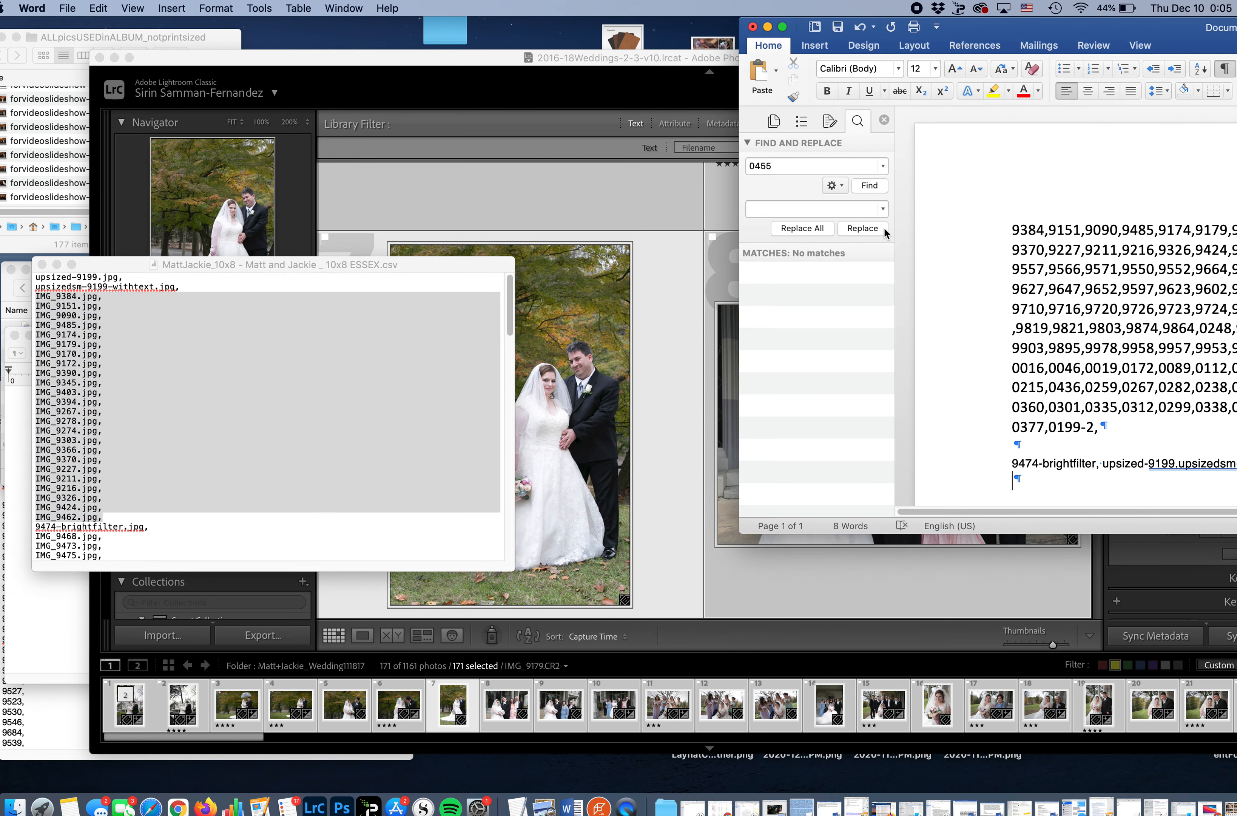
pyautogui.moveTo(1007, 27); pyautogui.dragTo(405, 42)
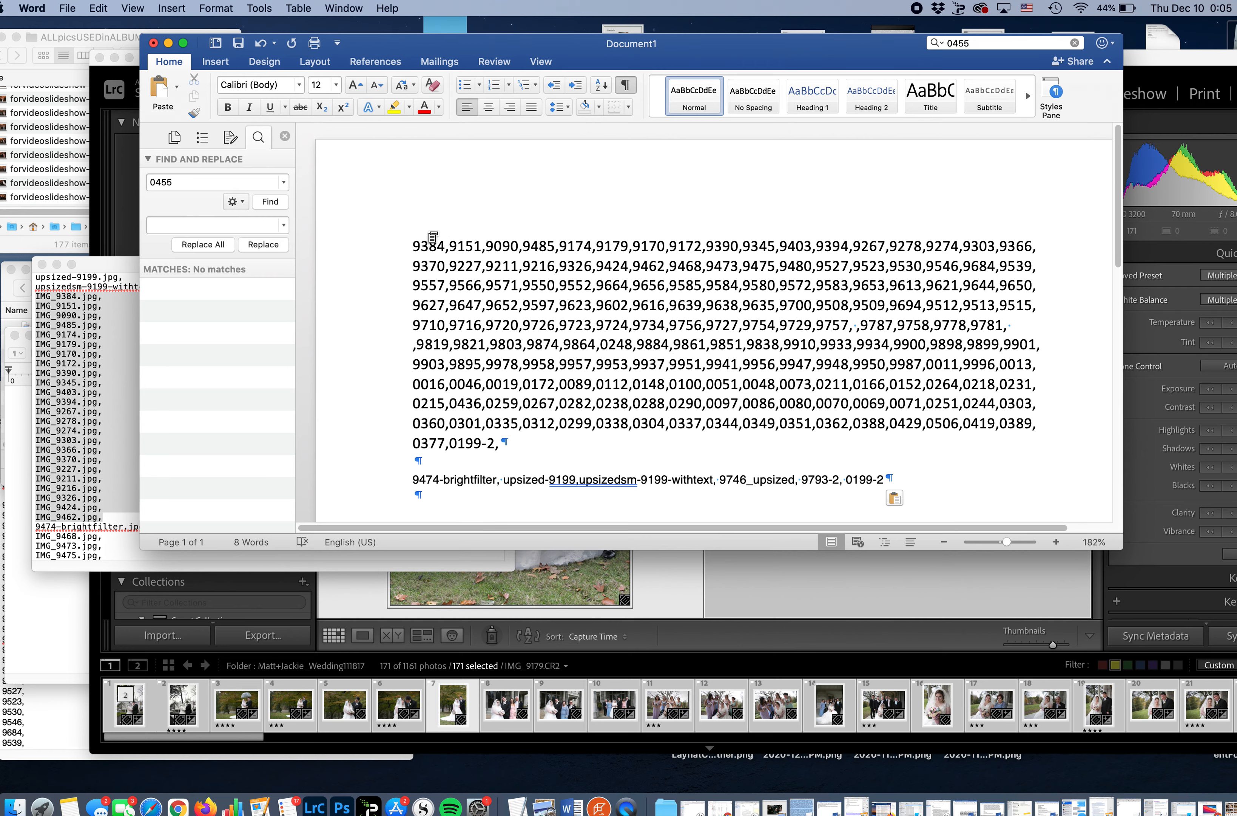
pyautogui.press('super+n')
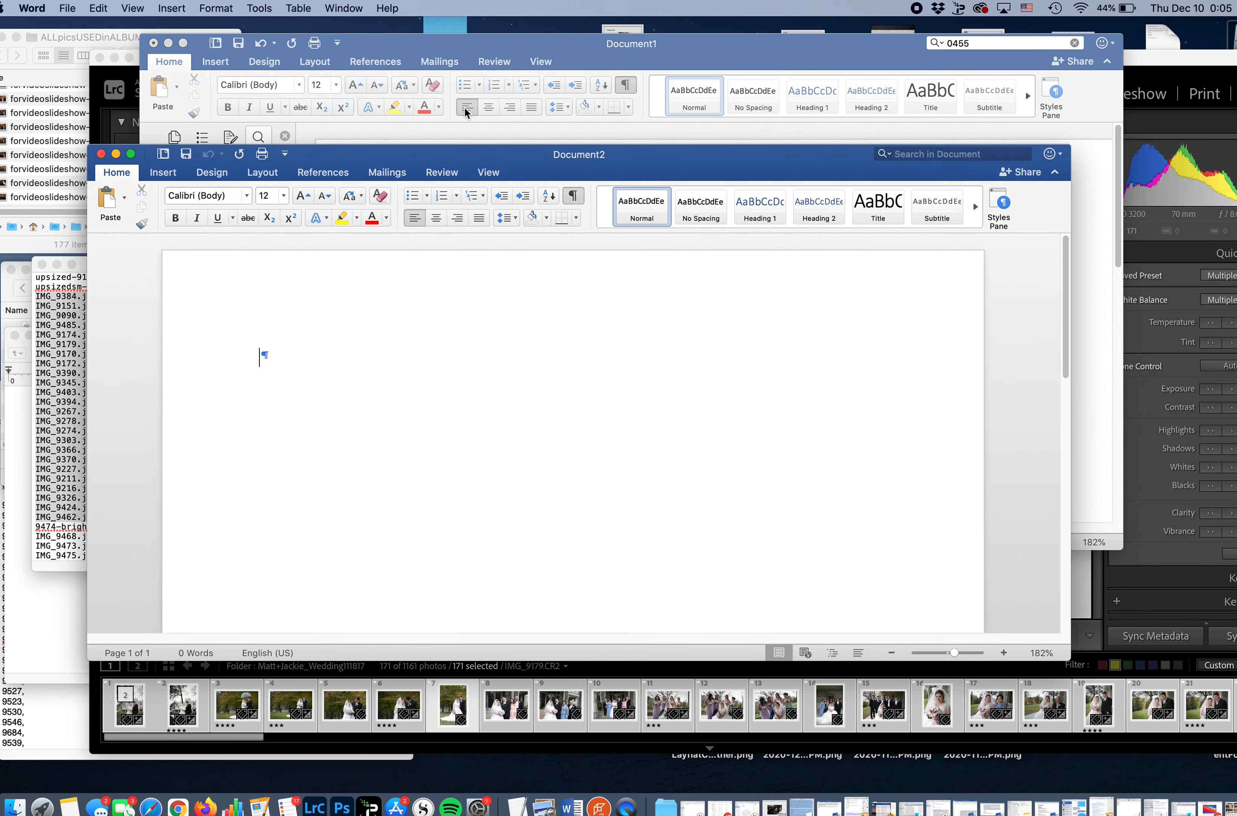
pyautogui.moveTo(464, 155); pyautogui.dragTo(473, 97)
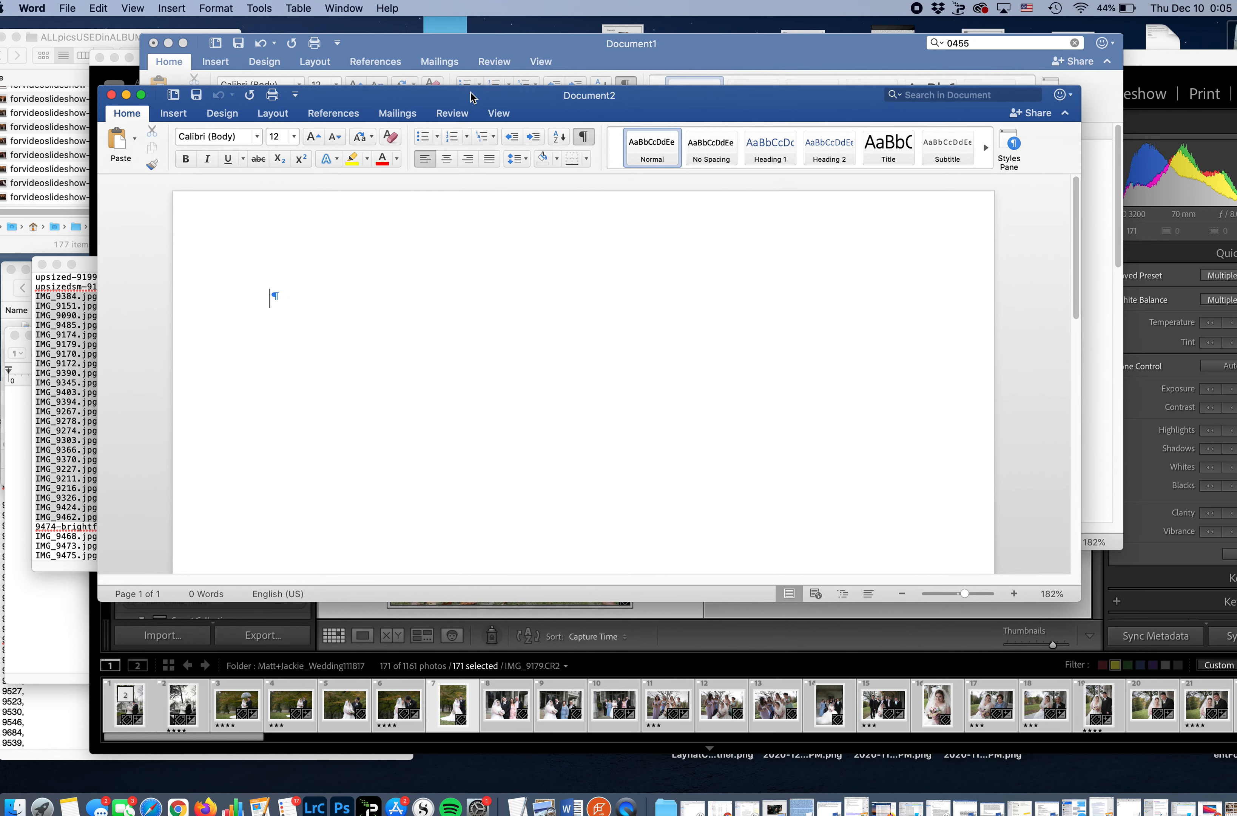
pyautogui.press('super+v')
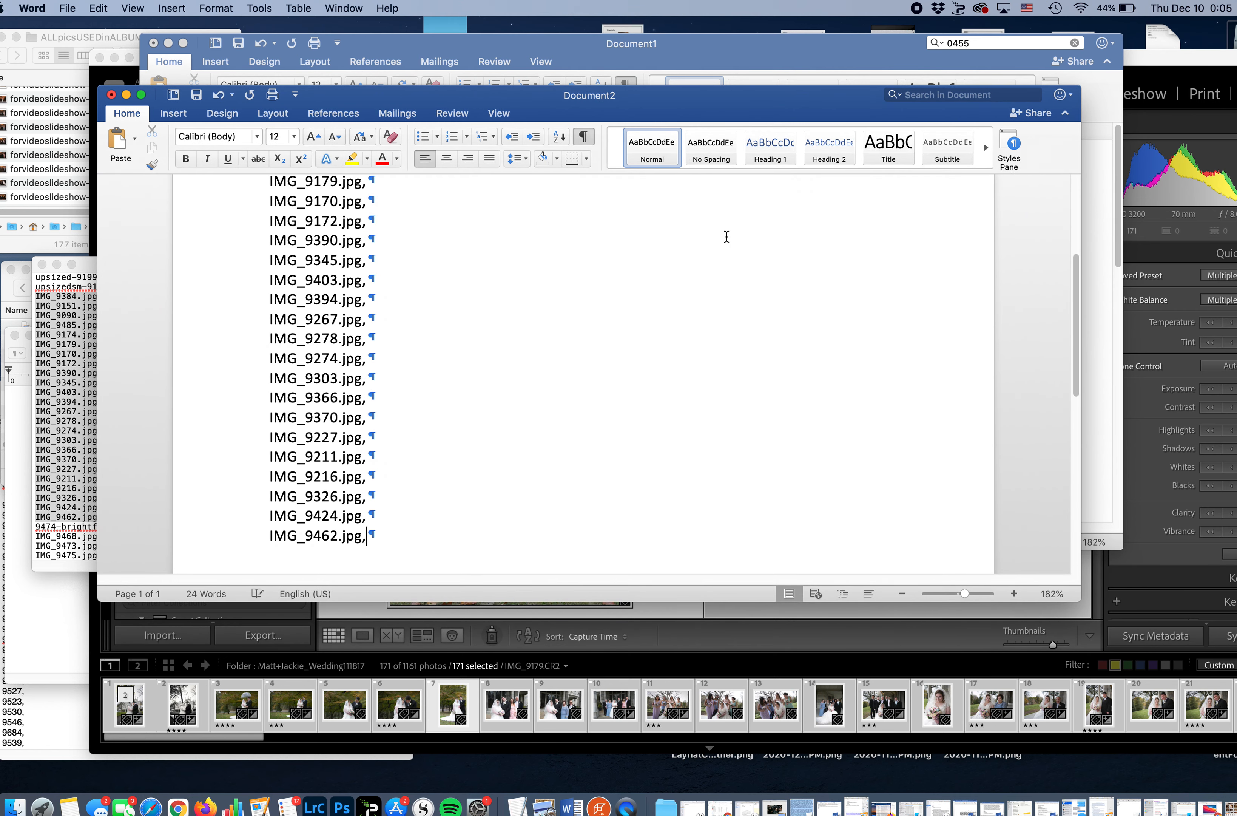
pyautogui.scroll(5, 730, 241)
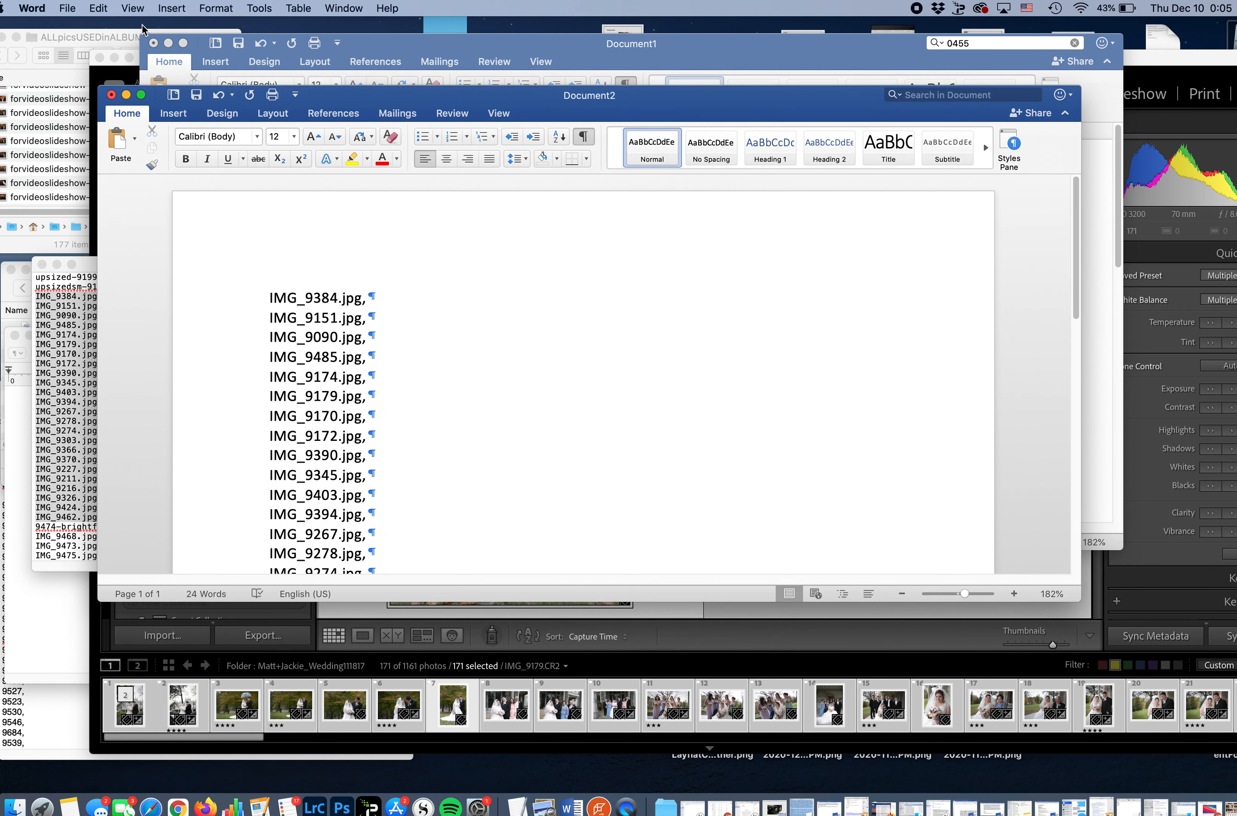
# Remove every paragraph mark from the list with Advanced Find and Replace, replacing them with nothing, and close the dialog
pyautogui.click(102, 9)
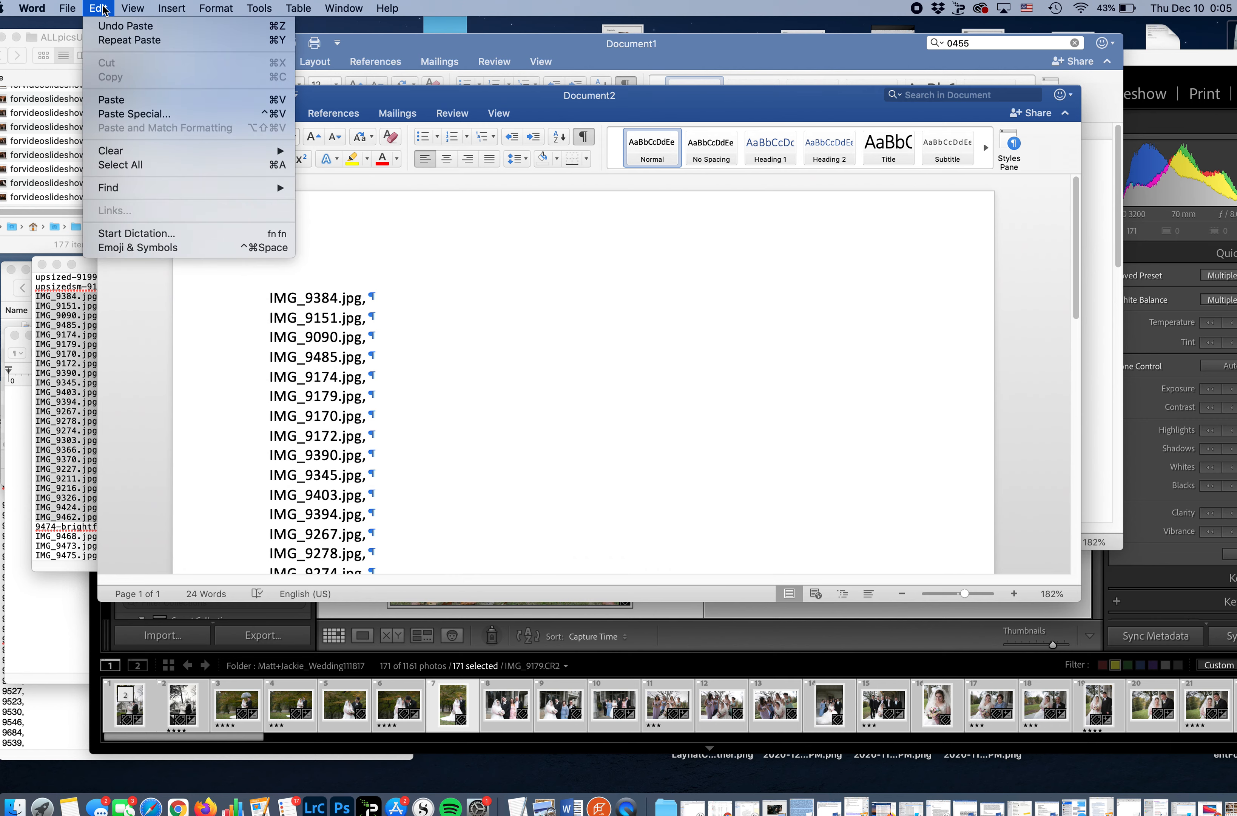
pyautogui.moveTo(92, 187)
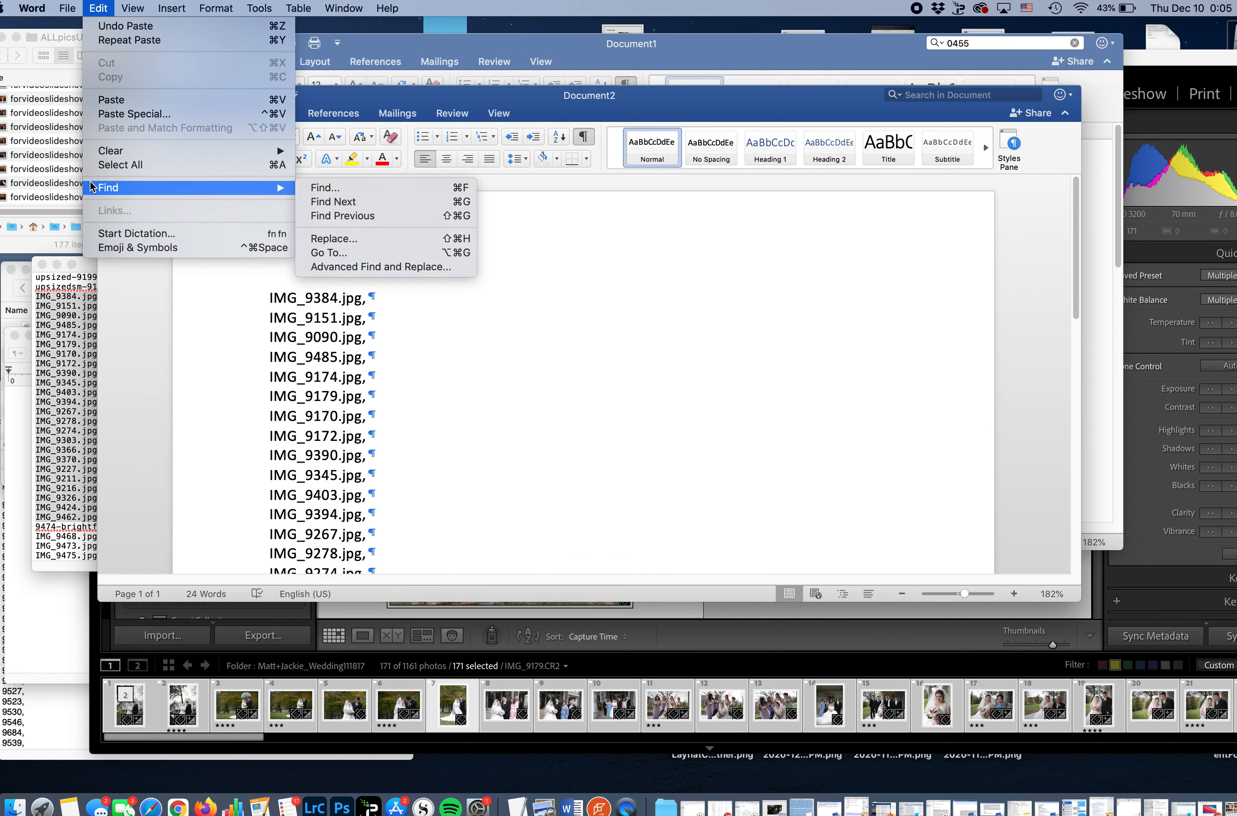
pyautogui.click(390, 243)
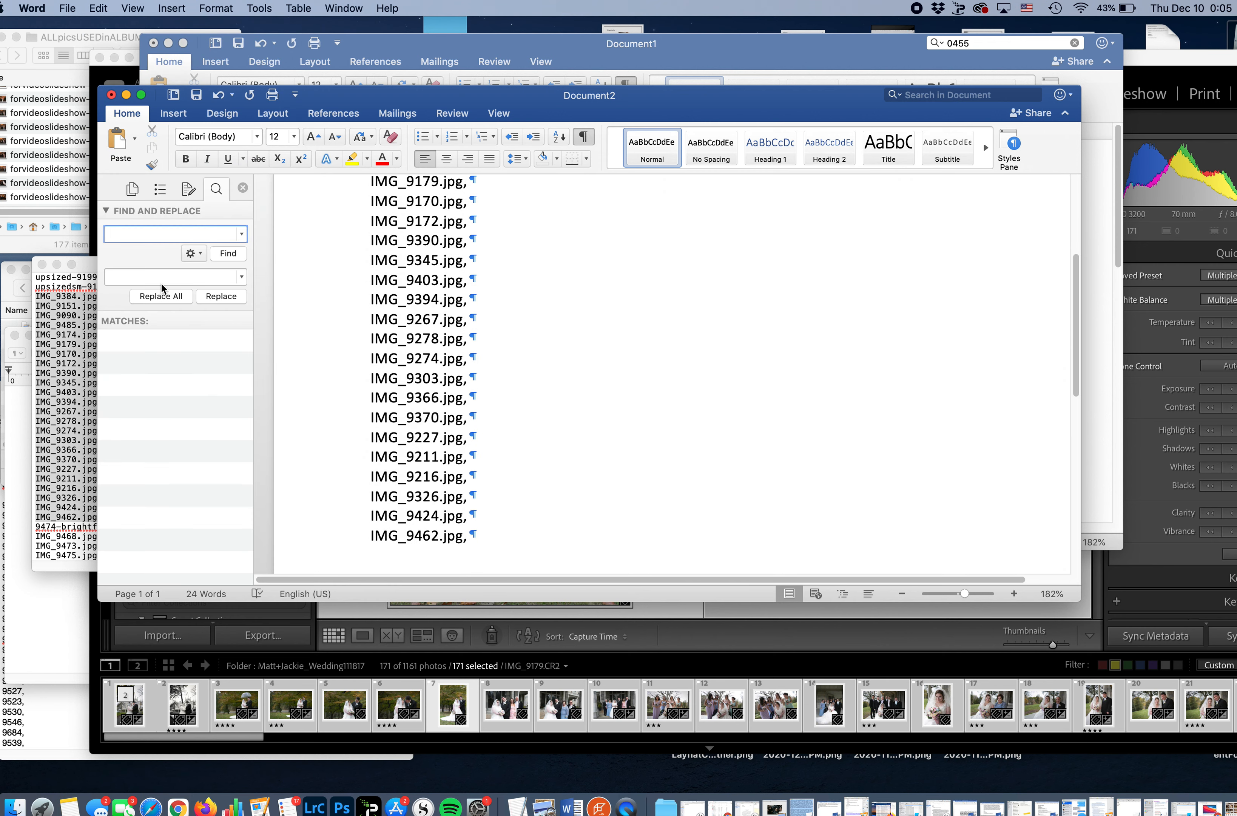
pyautogui.click(194, 254)
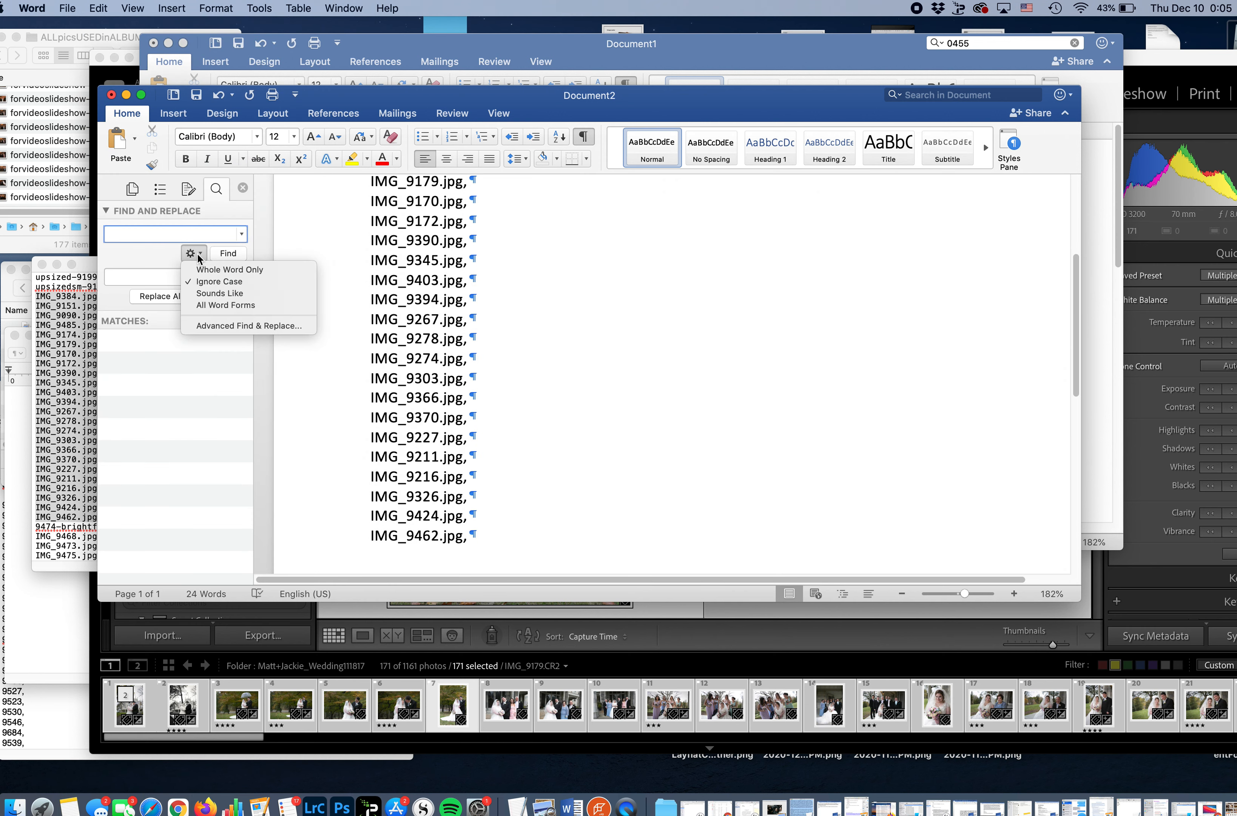
pyautogui.click(214, 326)
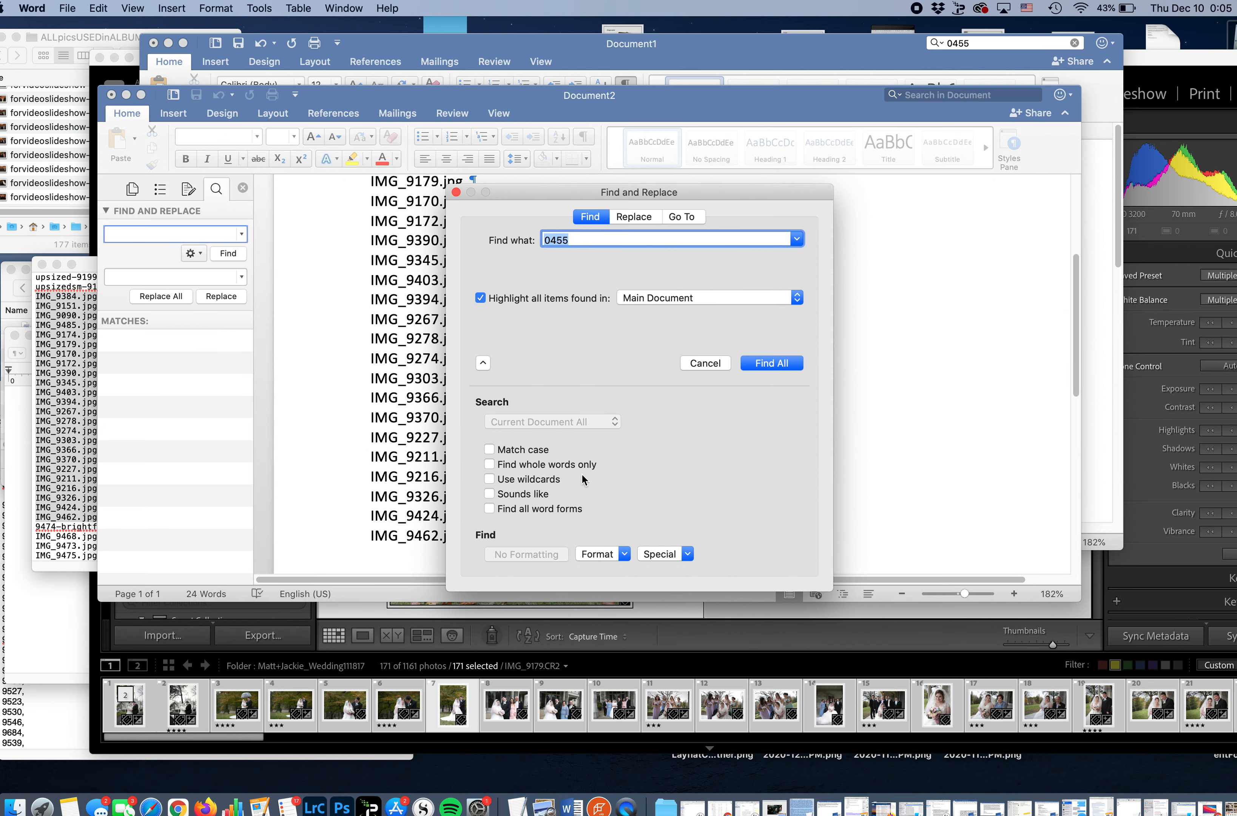
pyautogui.click(687, 555)
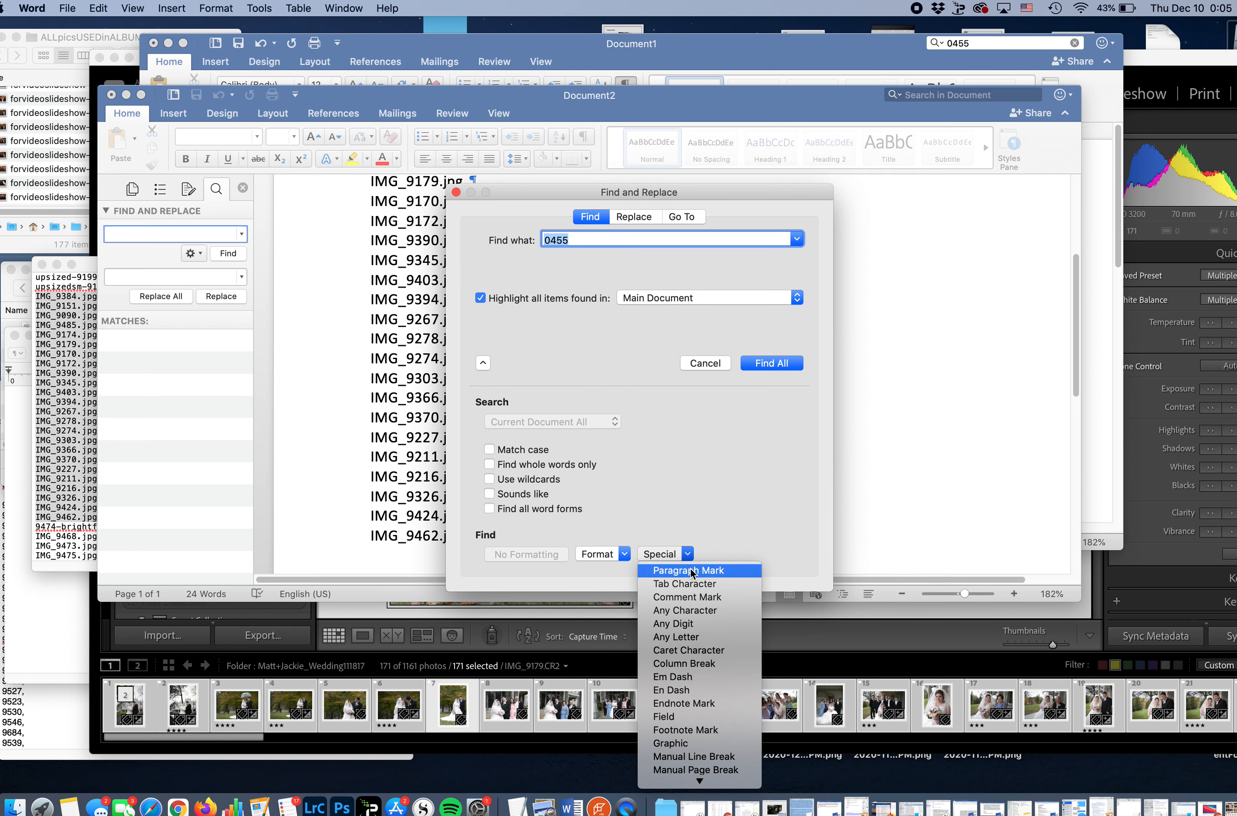
pyautogui.click(691, 571)
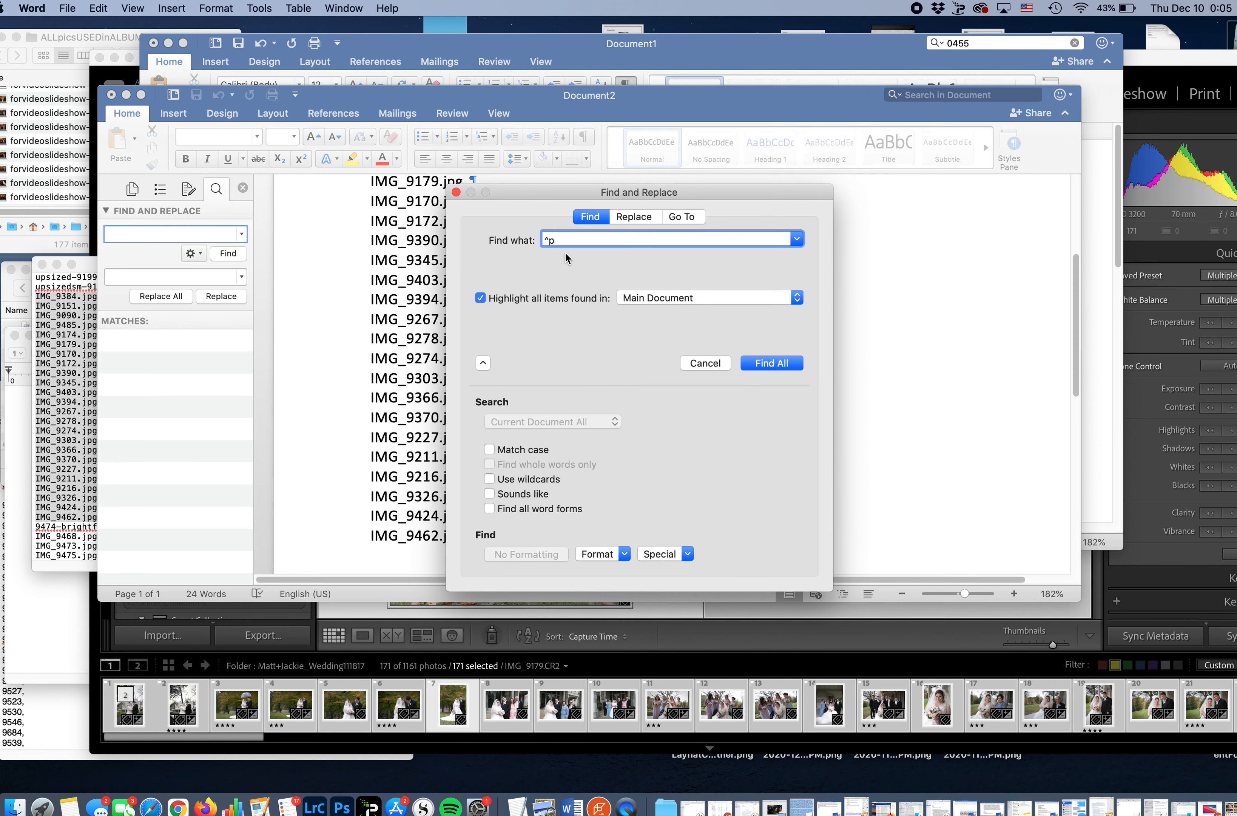
pyautogui.click(632, 215)
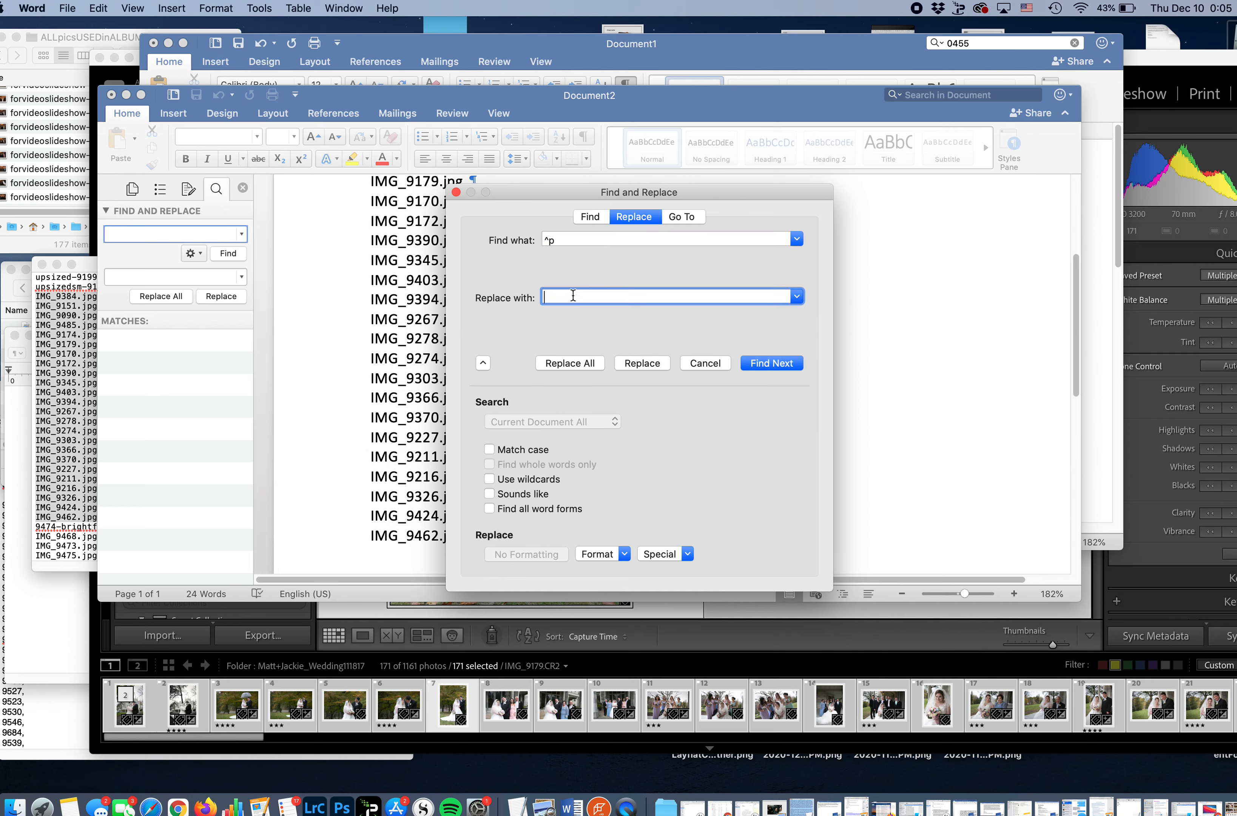
pyautogui.click(573, 297)
pyautogui.click(570, 364)
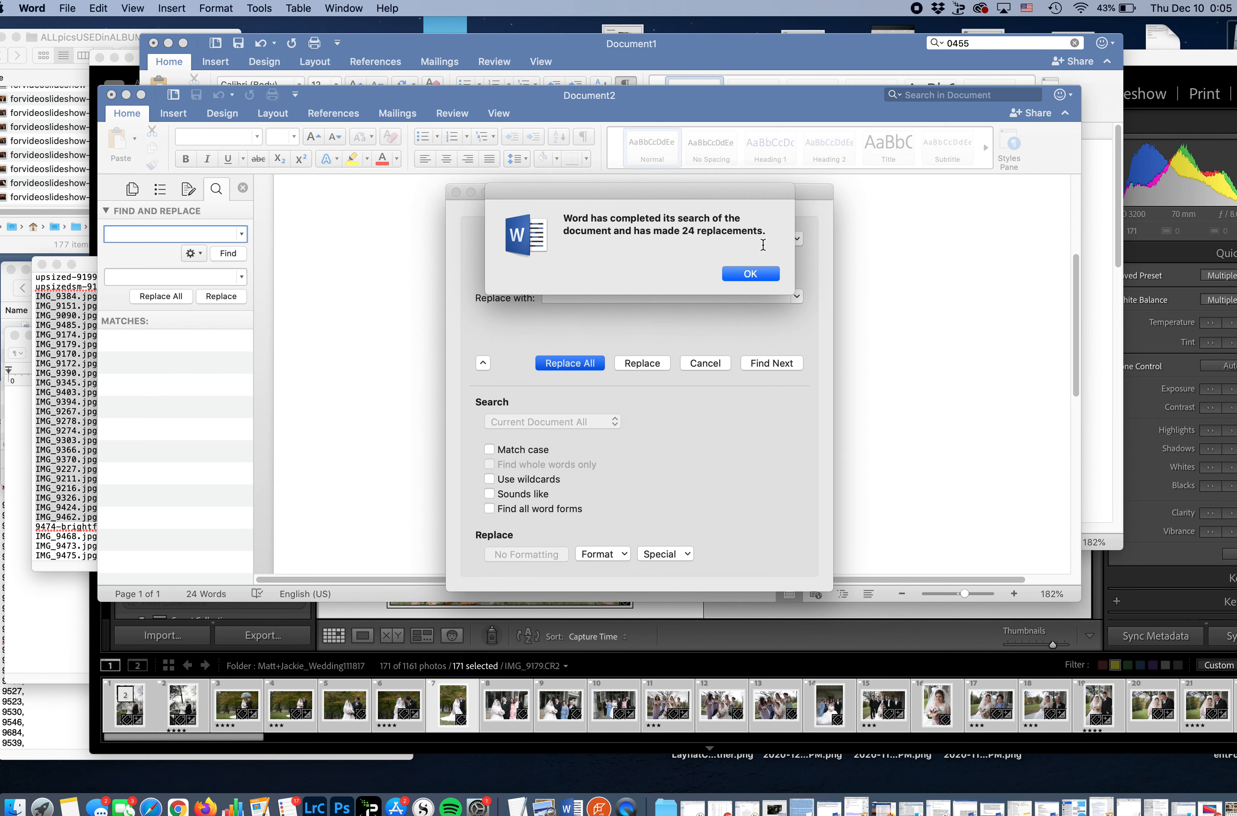
pyautogui.click(749, 272)
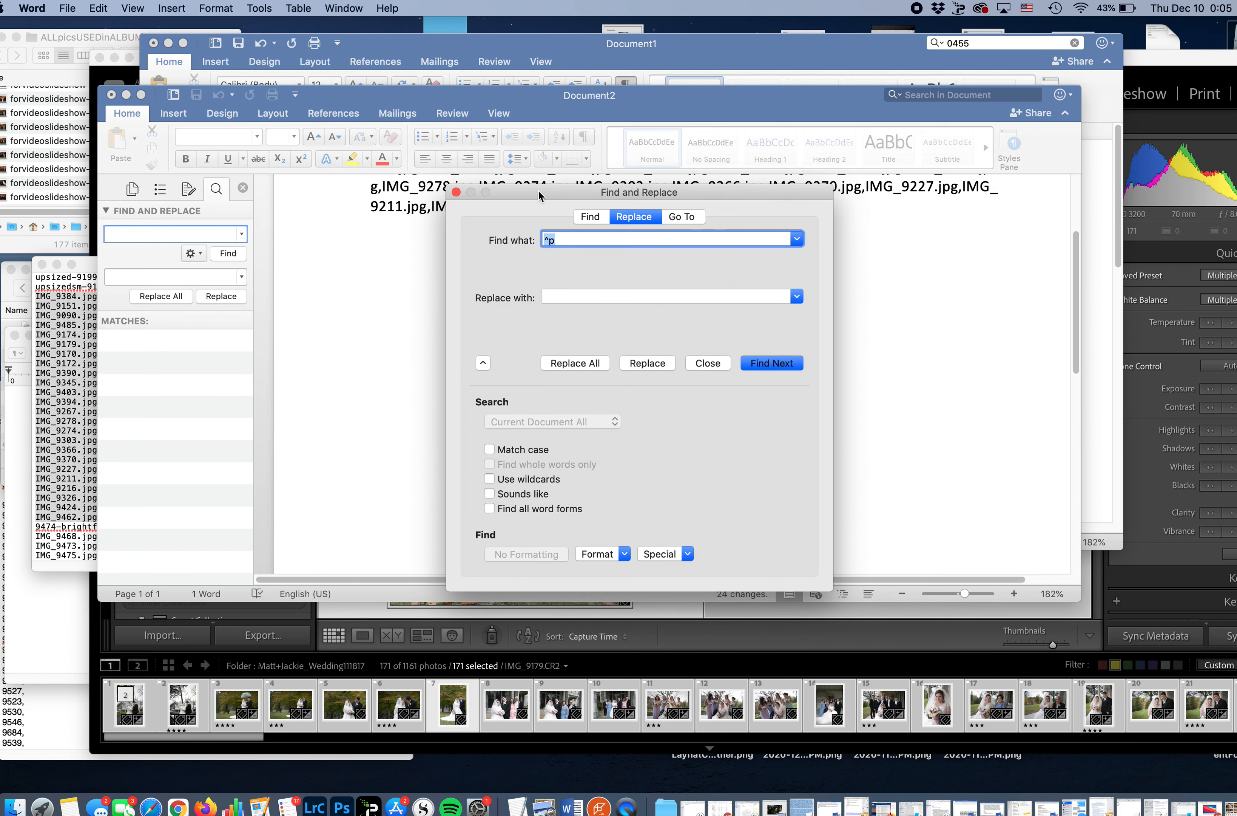
pyautogui.click(456, 193)
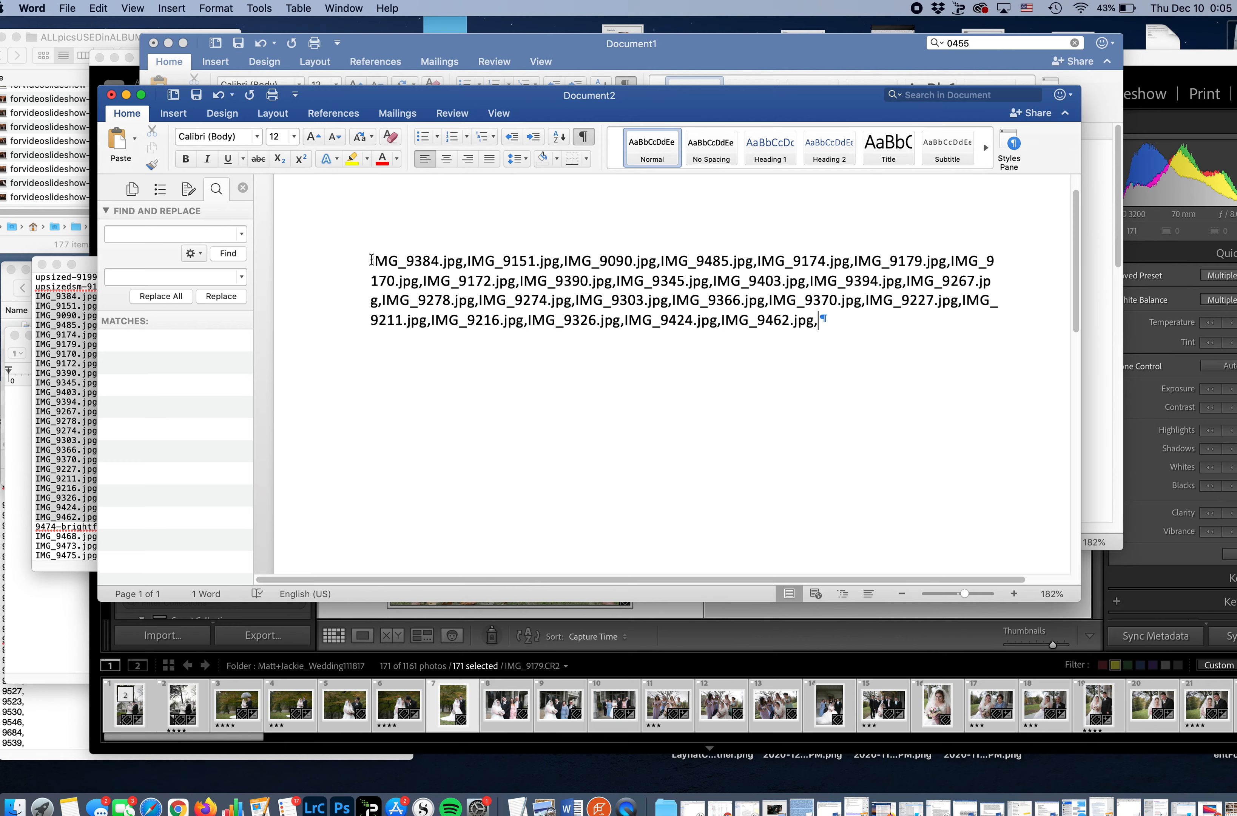
# Strip the ".jpg" extension from all the file names by replacing it with nothing throughout the document
pyautogui.press('super+a')
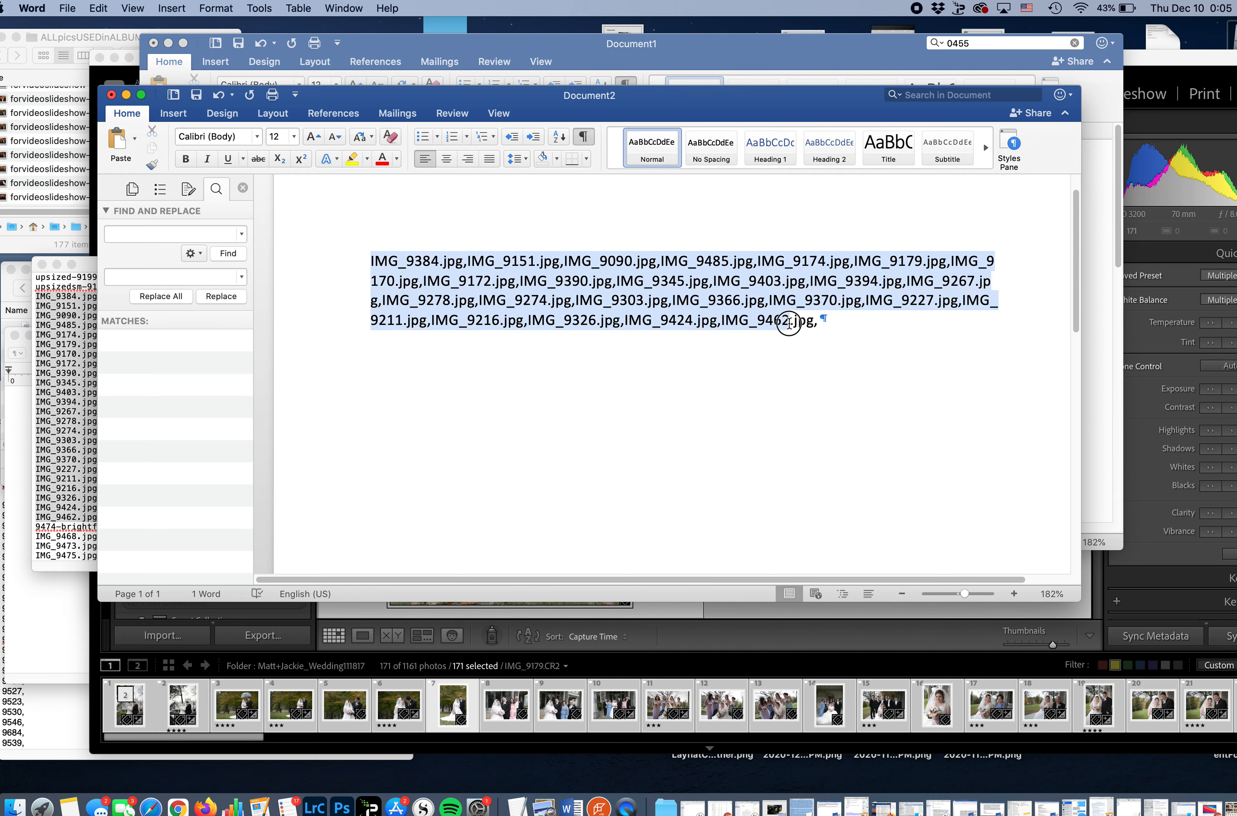
pyautogui.keyDown('shift'); pyautogui.click(815, 327); pyautogui.keyUp('shift')
pyautogui.click(731, 282)
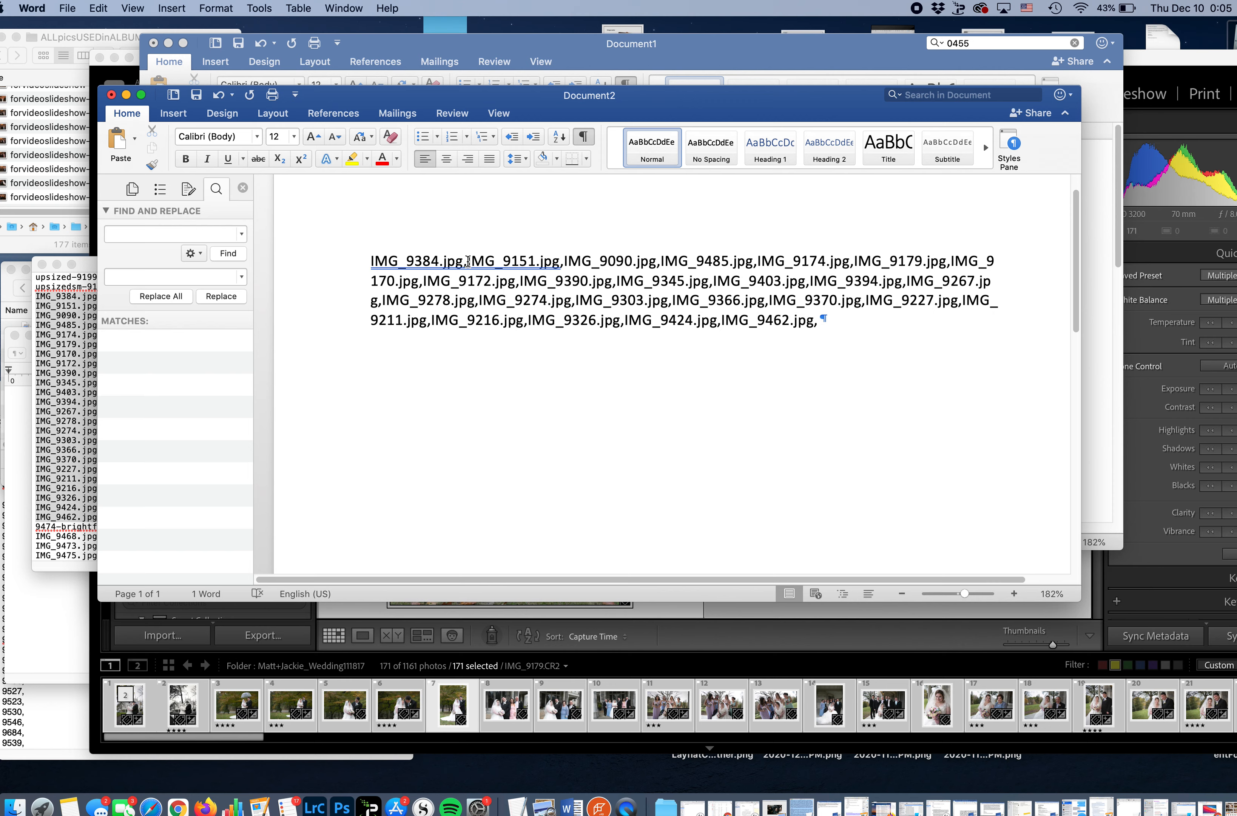
pyautogui.moveTo(462, 262); pyautogui.dragTo(441, 262)
pyautogui.click(173, 238)
pyautogui.write('.jpg')
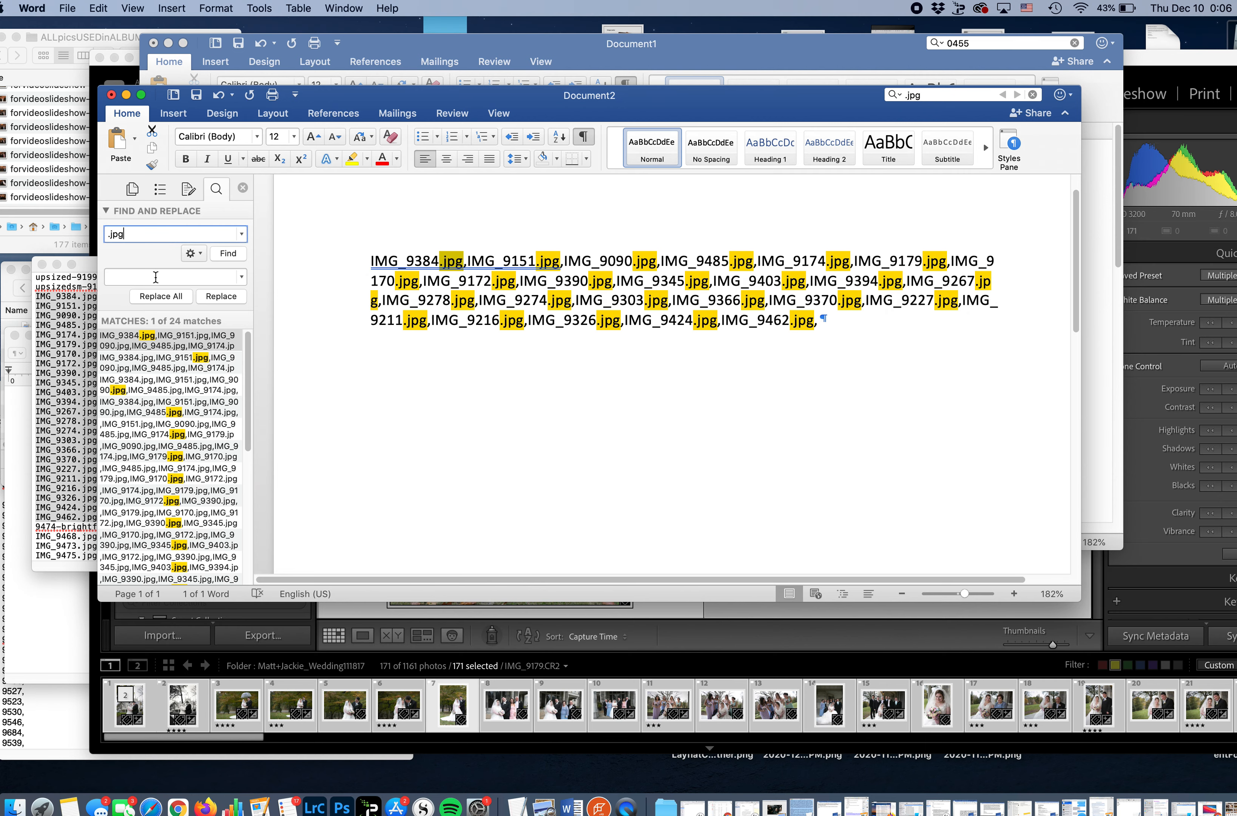
pyautogui.click(155, 277)
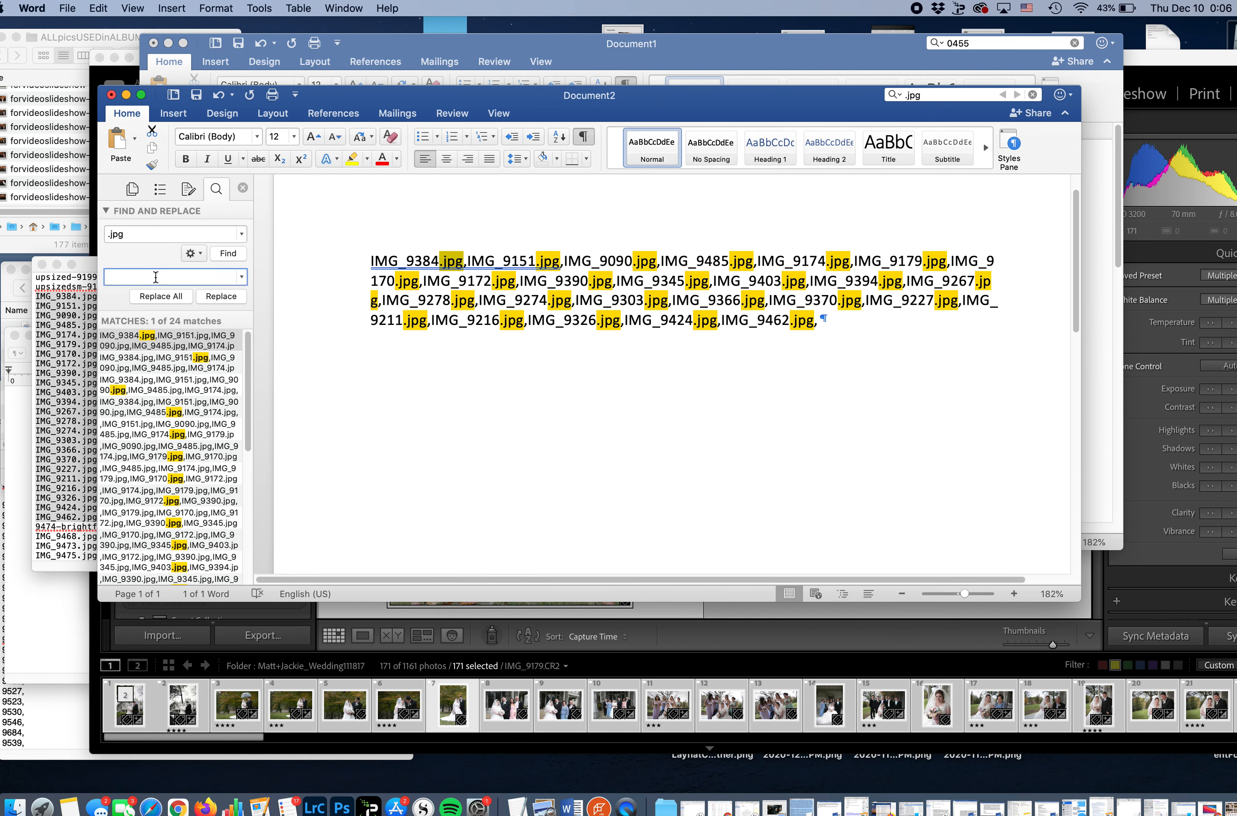
pyautogui.click(162, 297)
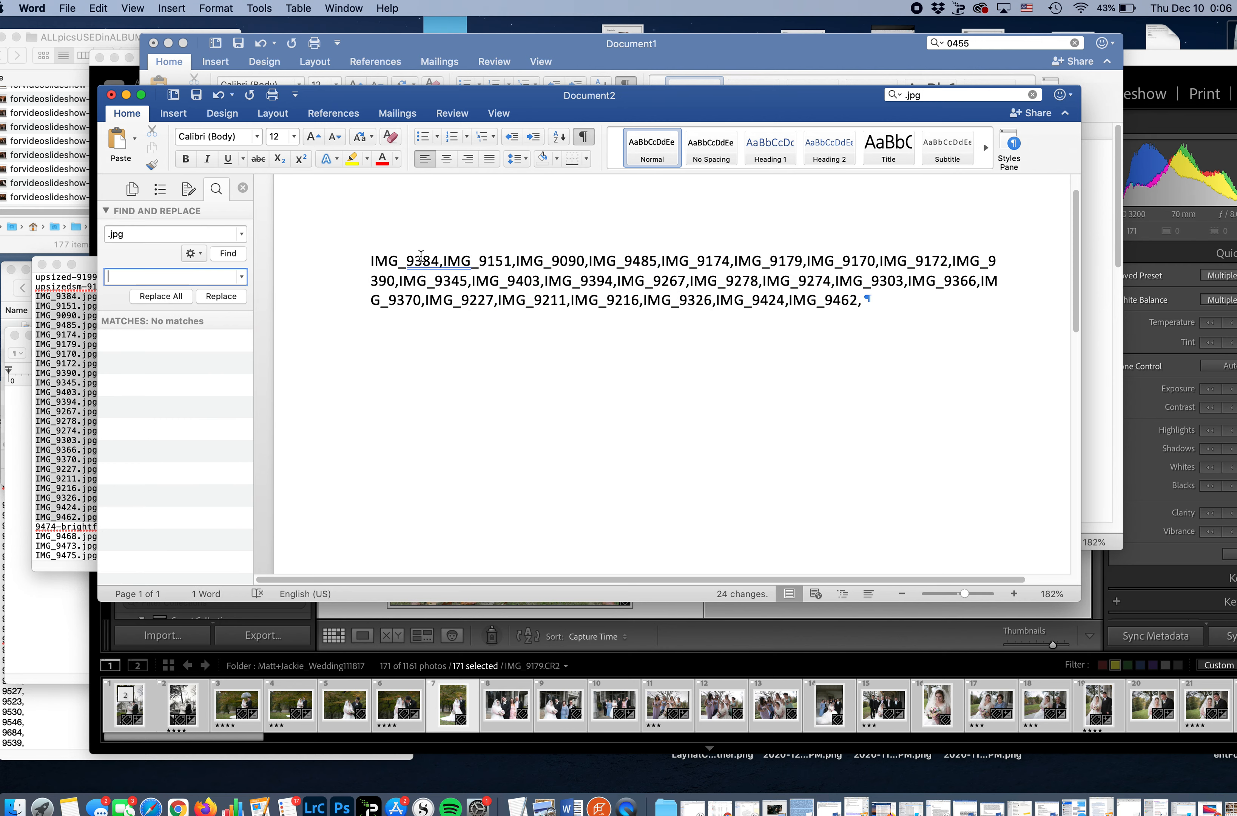
# Strip the "IMG_" prefix from all the file names by replacing it with nothing throughout the document
pyautogui.moveTo(406, 262); pyautogui.dragTo(371, 263)
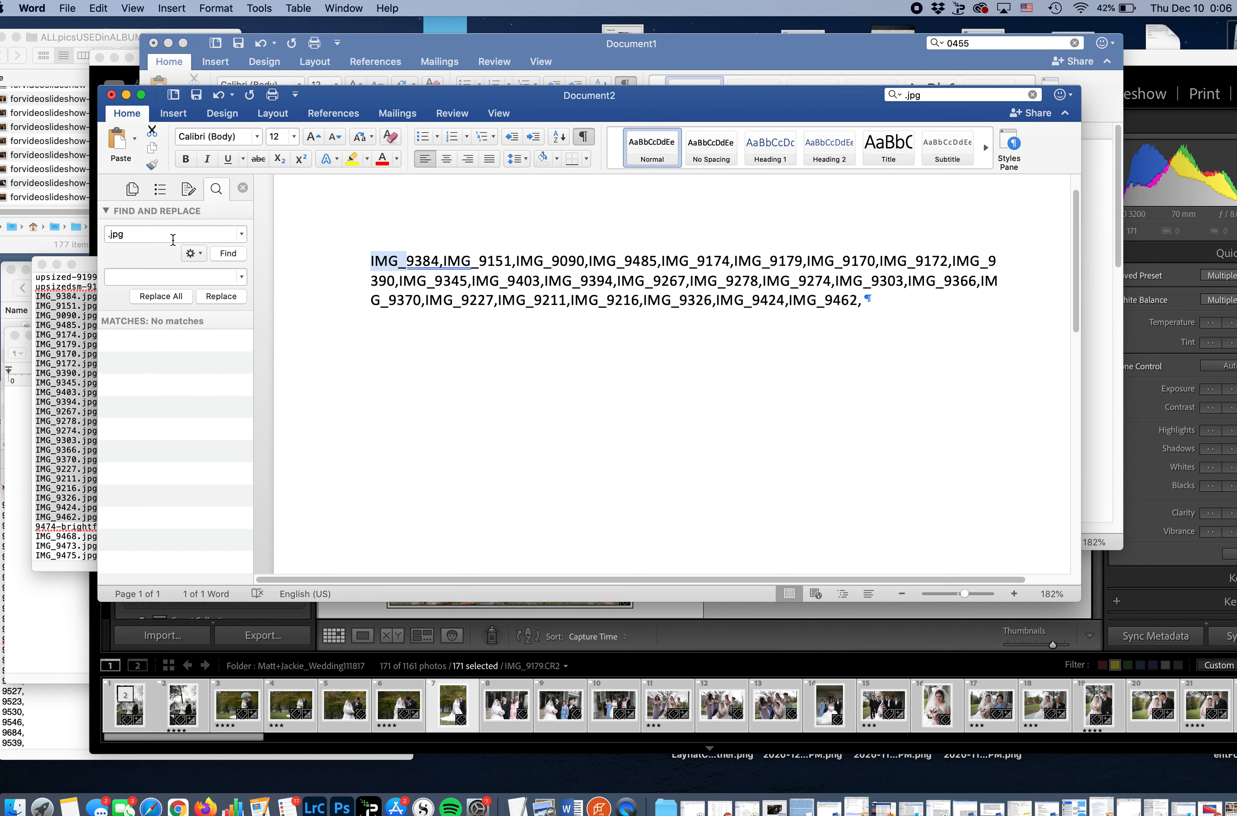
pyautogui.click(242, 233)
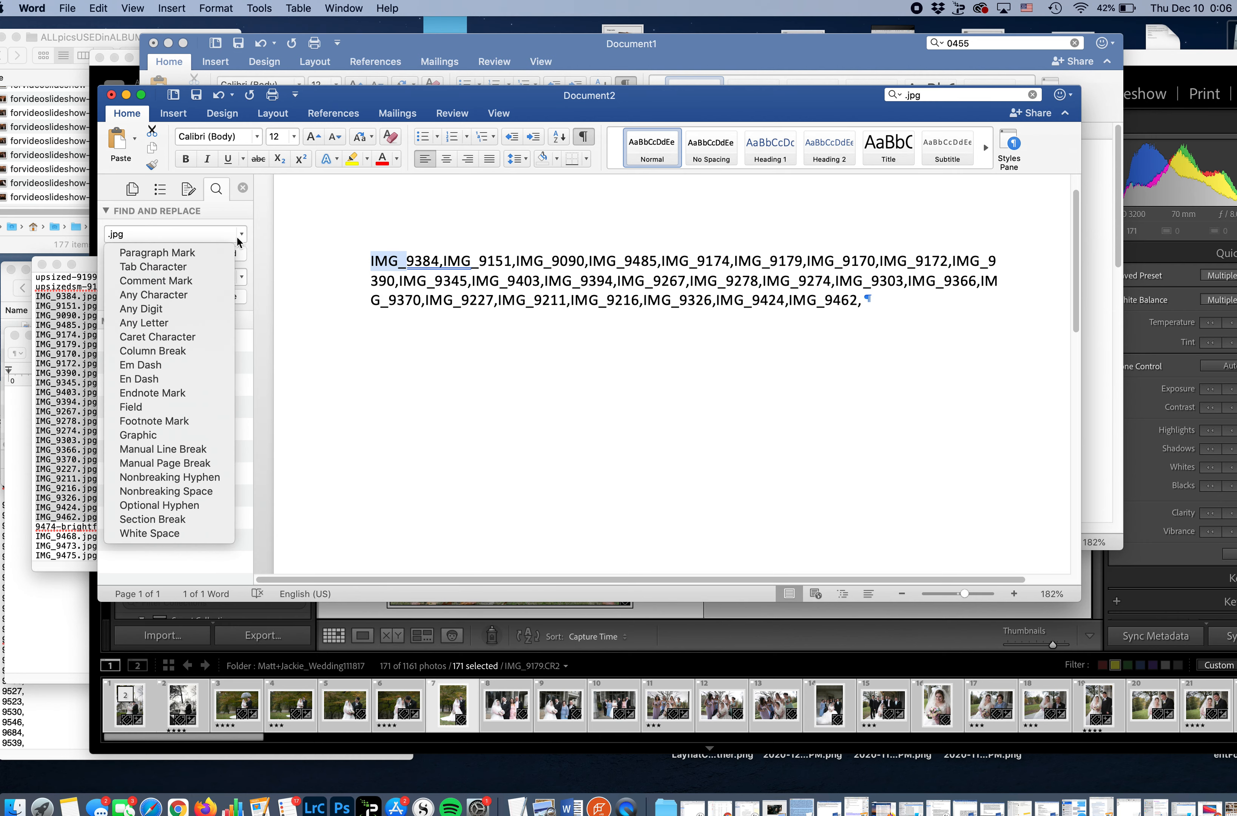
pyautogui.click(241, 234)
pyautogui.click(181, 234)
pyautogui.press('super+a')
pyautogui.press('BackSpace')
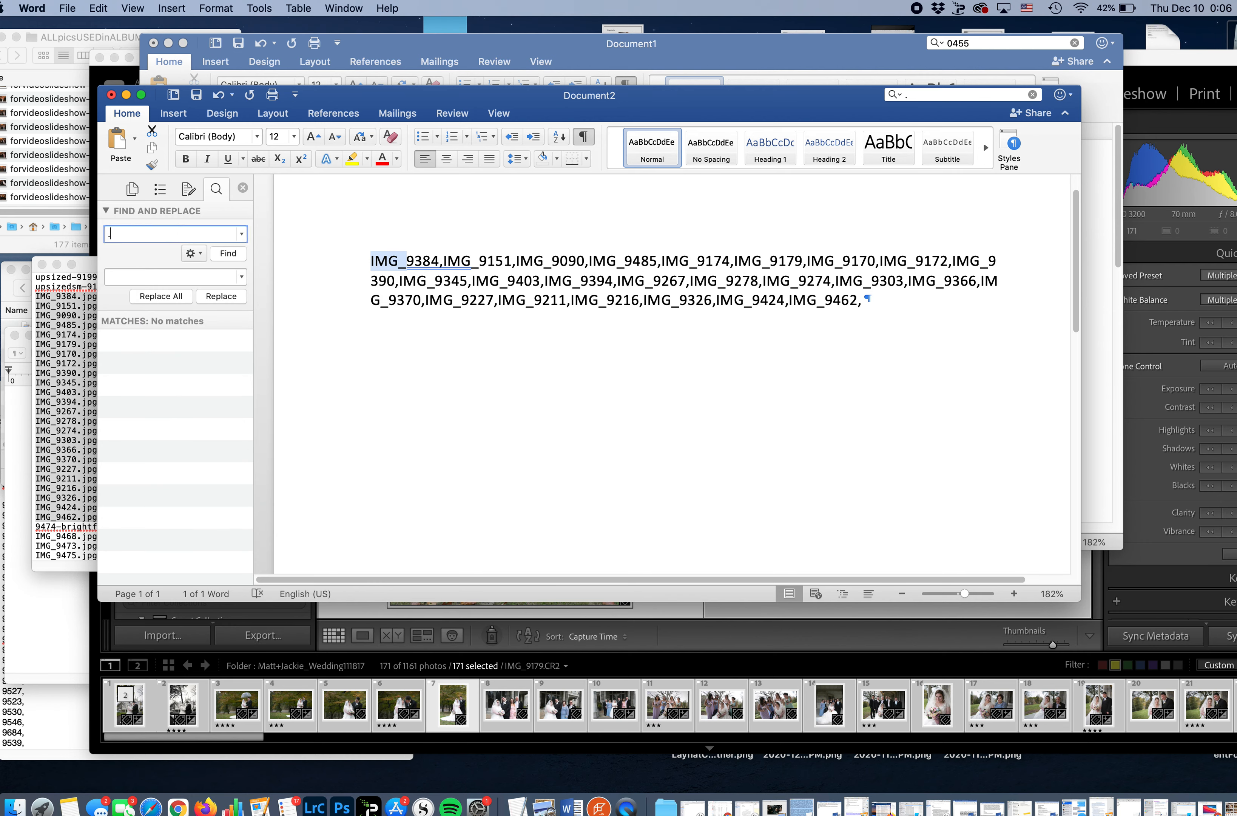
pyautogui.write('IMG_')
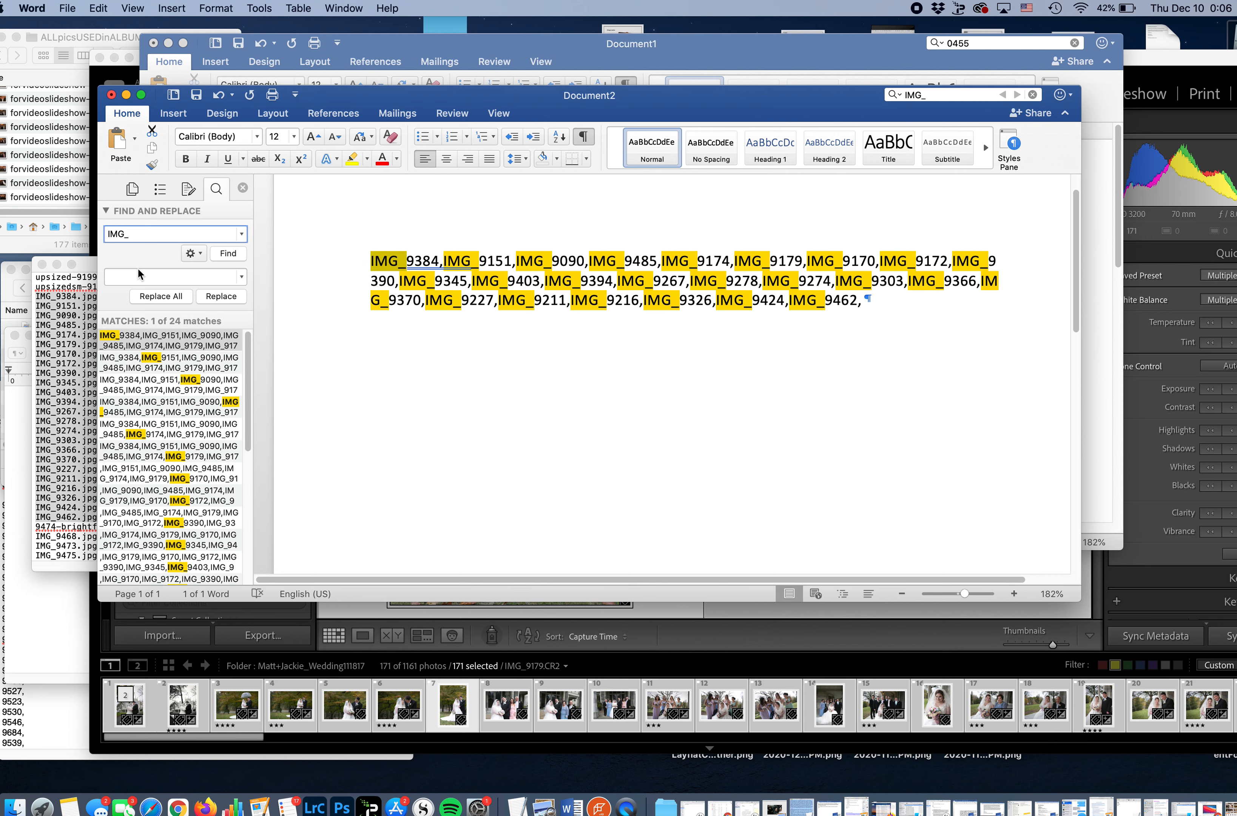
pyautogui.click(136, 276)
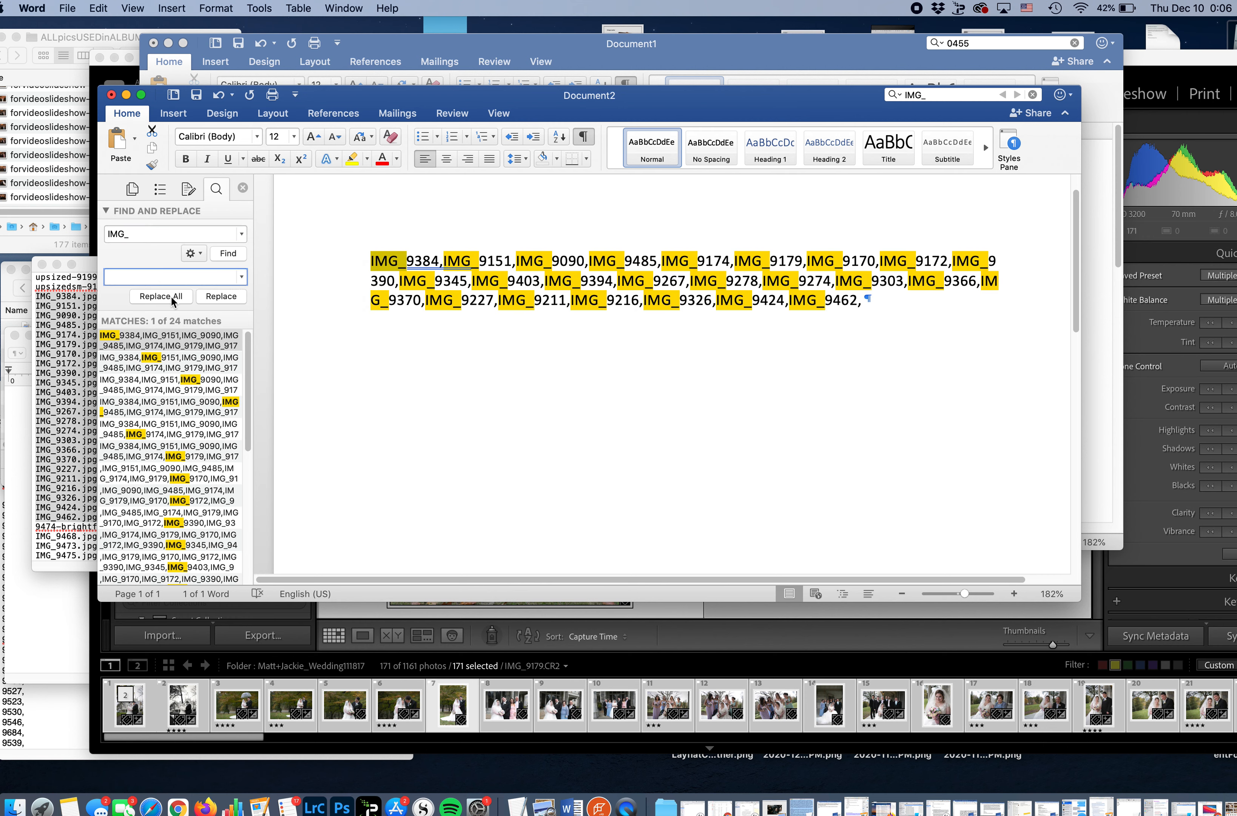
pyautogui.click(161, 296)
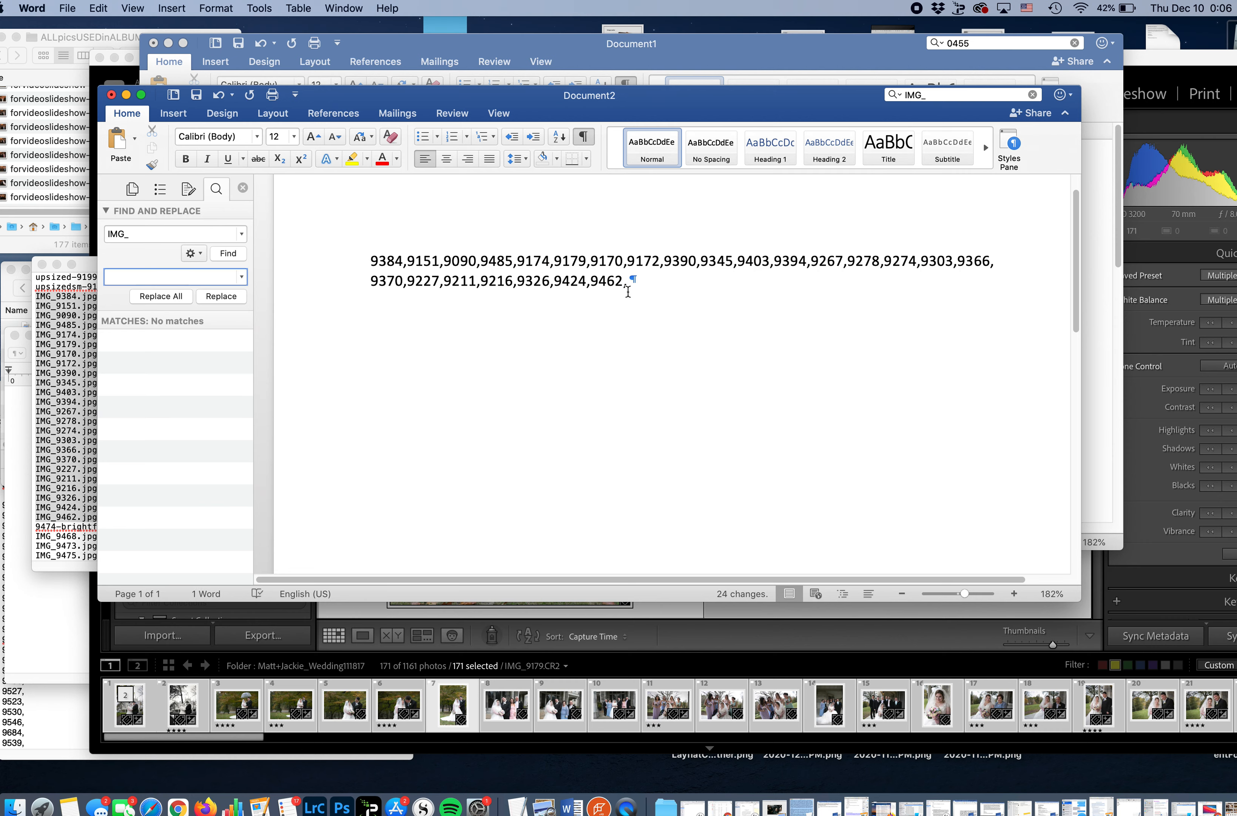
# Copy the file number list without its trailing comma, then switch to Lightroom Classic and move its window fully into view
pyautogui.moveTo(630, 285)
pyautogui.mouseDown()
pyautogui.moveTo(395, 256)
pyautogui.moveTo(359, 263)
pyautogui.moveTo(628, 286)
pyautogui.mouseUp()
pyautogui.click(487, 279)
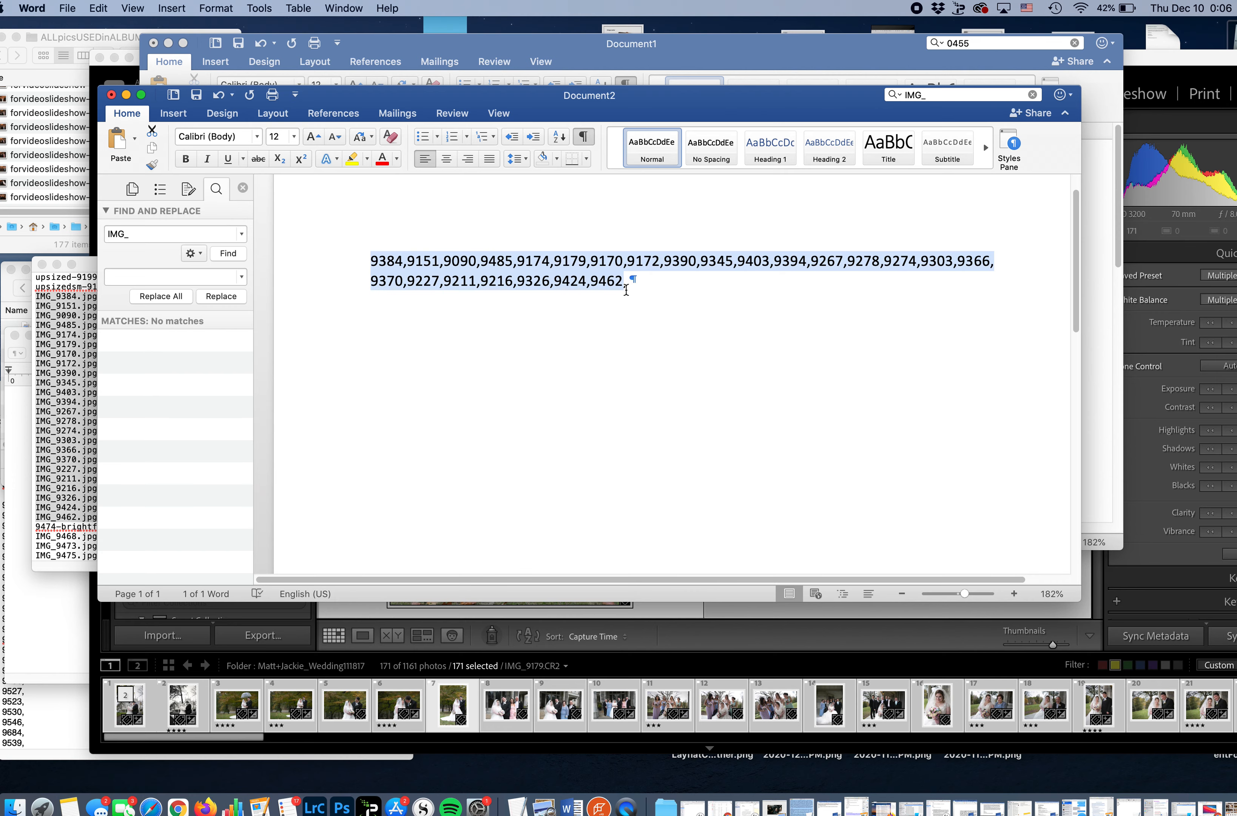
pyautogui.click(1142, 50)
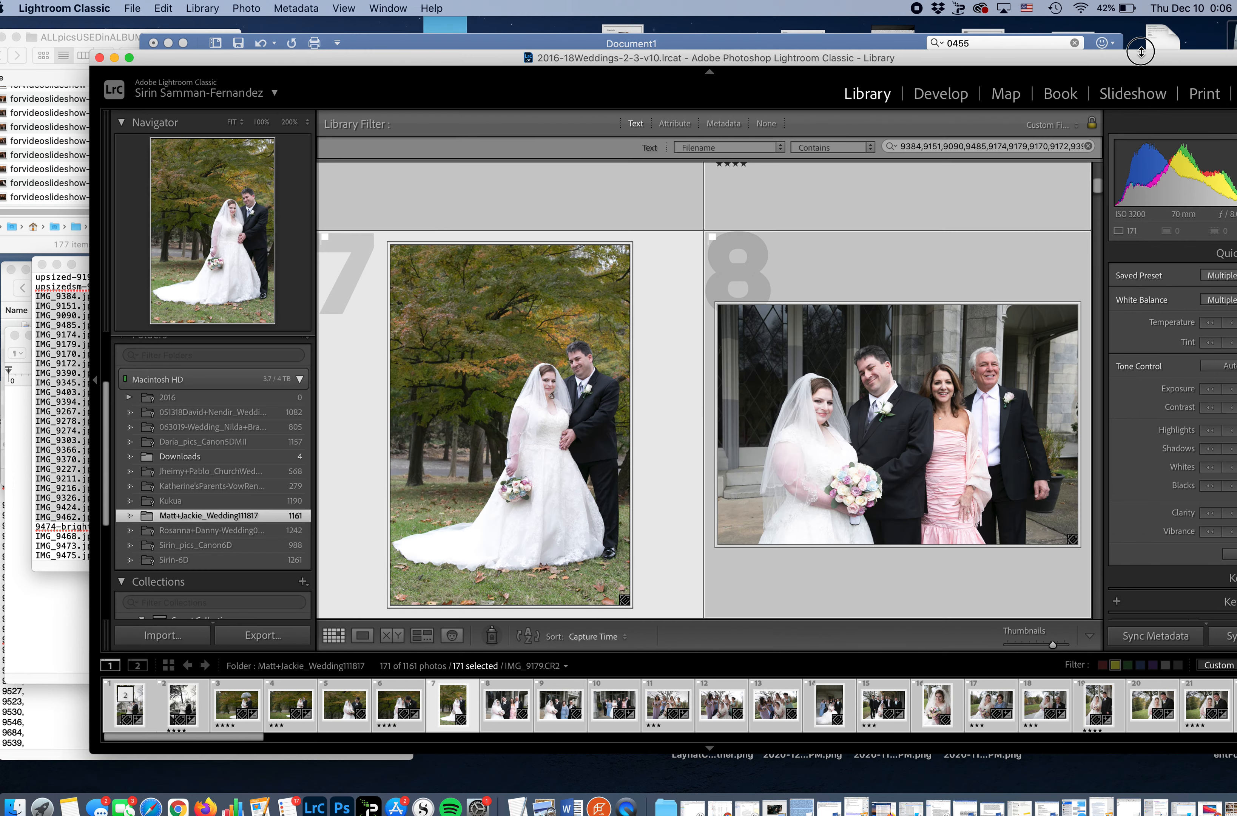
pyautogui.moveTo(1128, 30); pyautogui.dragTo(1049, 28)
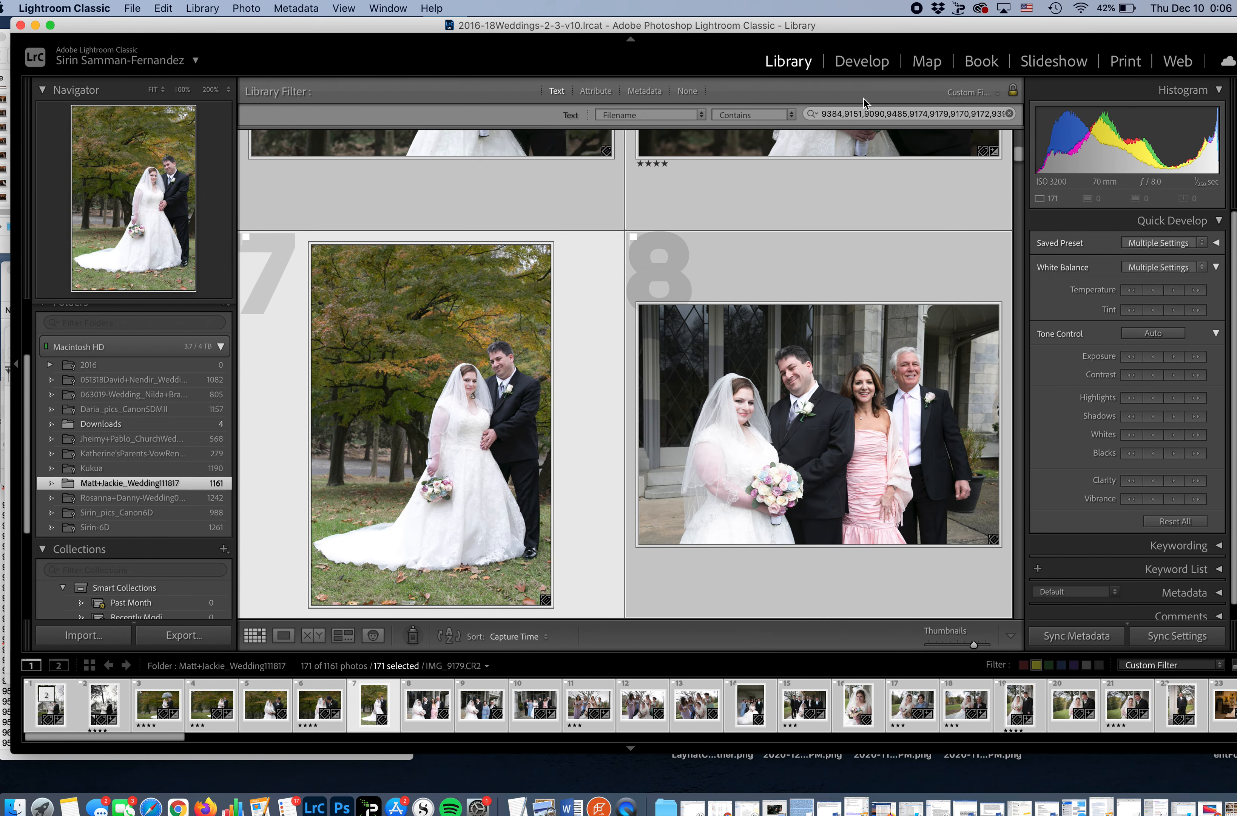
# Clear the existing filename filter and turn off the Library filter to browse all photos in the wedding folder
pyautogui.click(1010, 115)
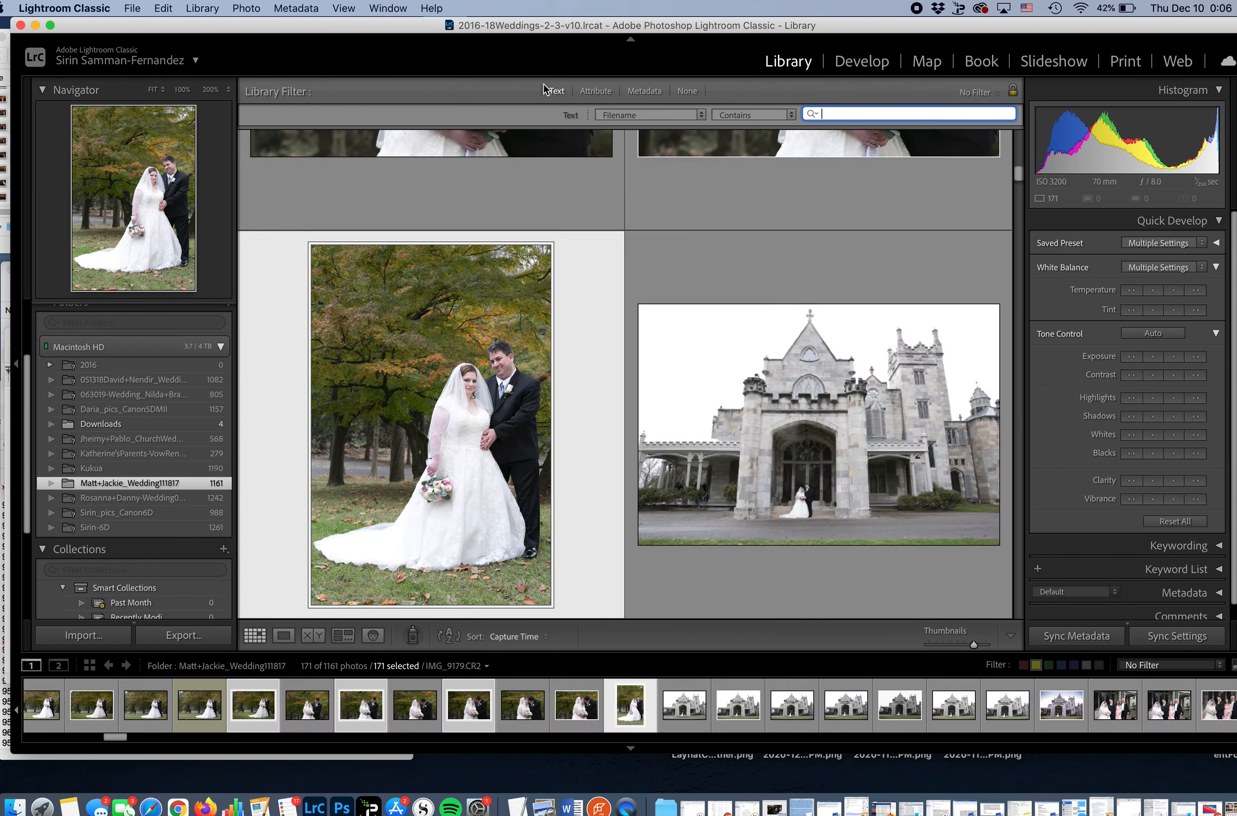
pyautogui.click(561, 94)
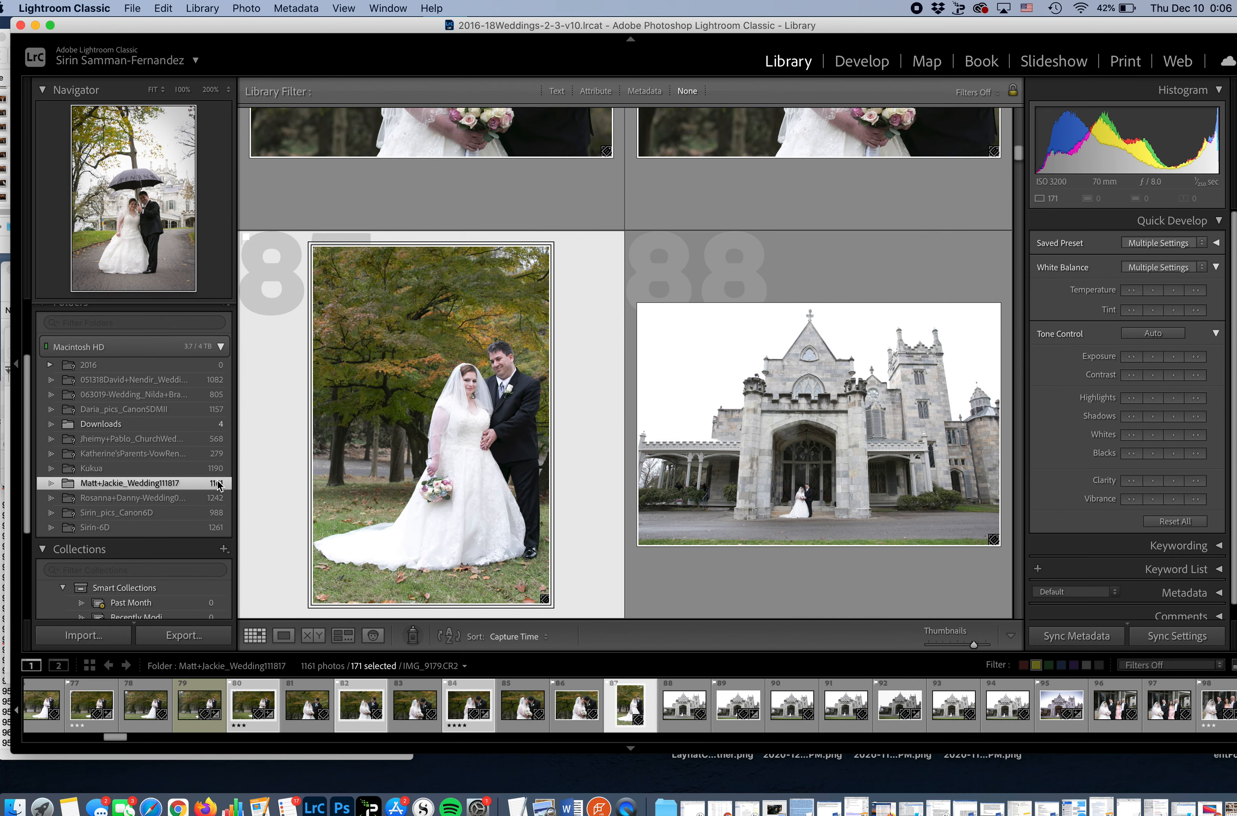
pyautogui.scroll(3, 488, 288)
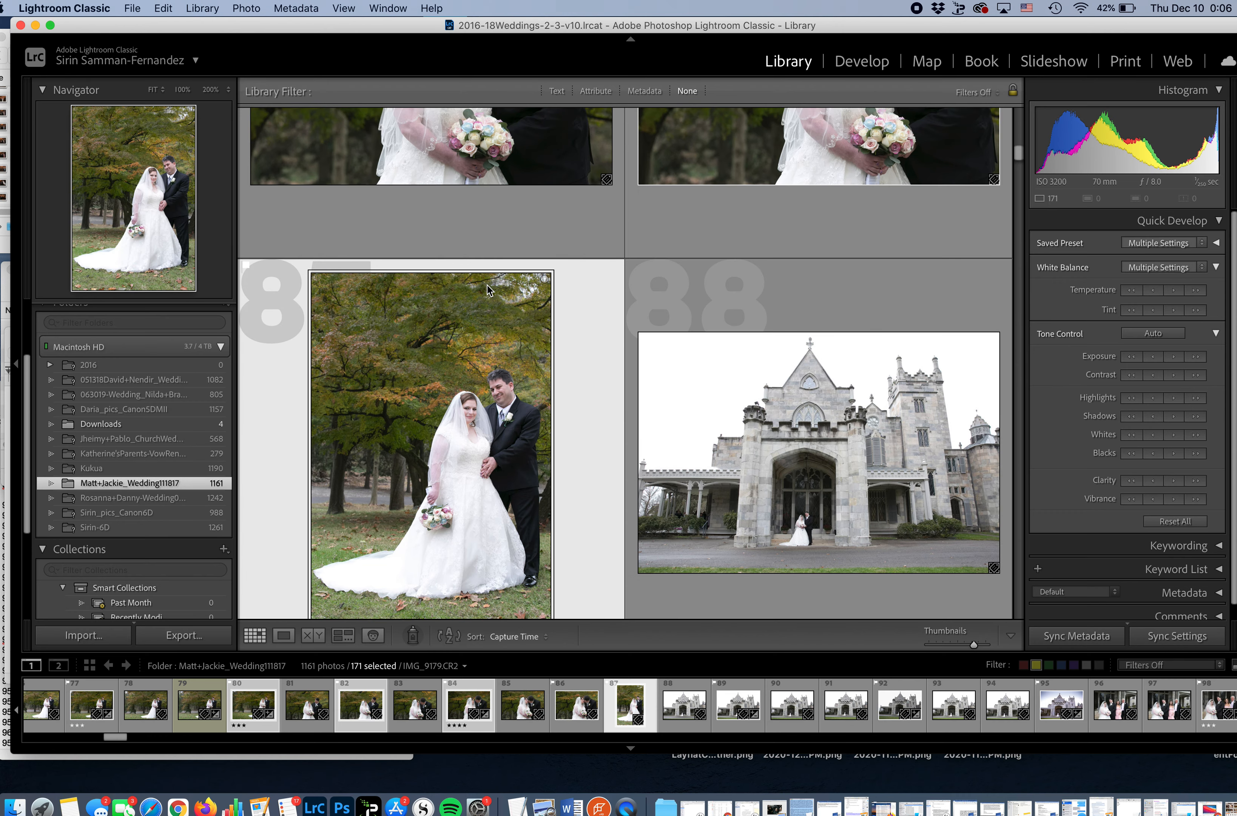
pyautogui.scroll(3, 488, 285)
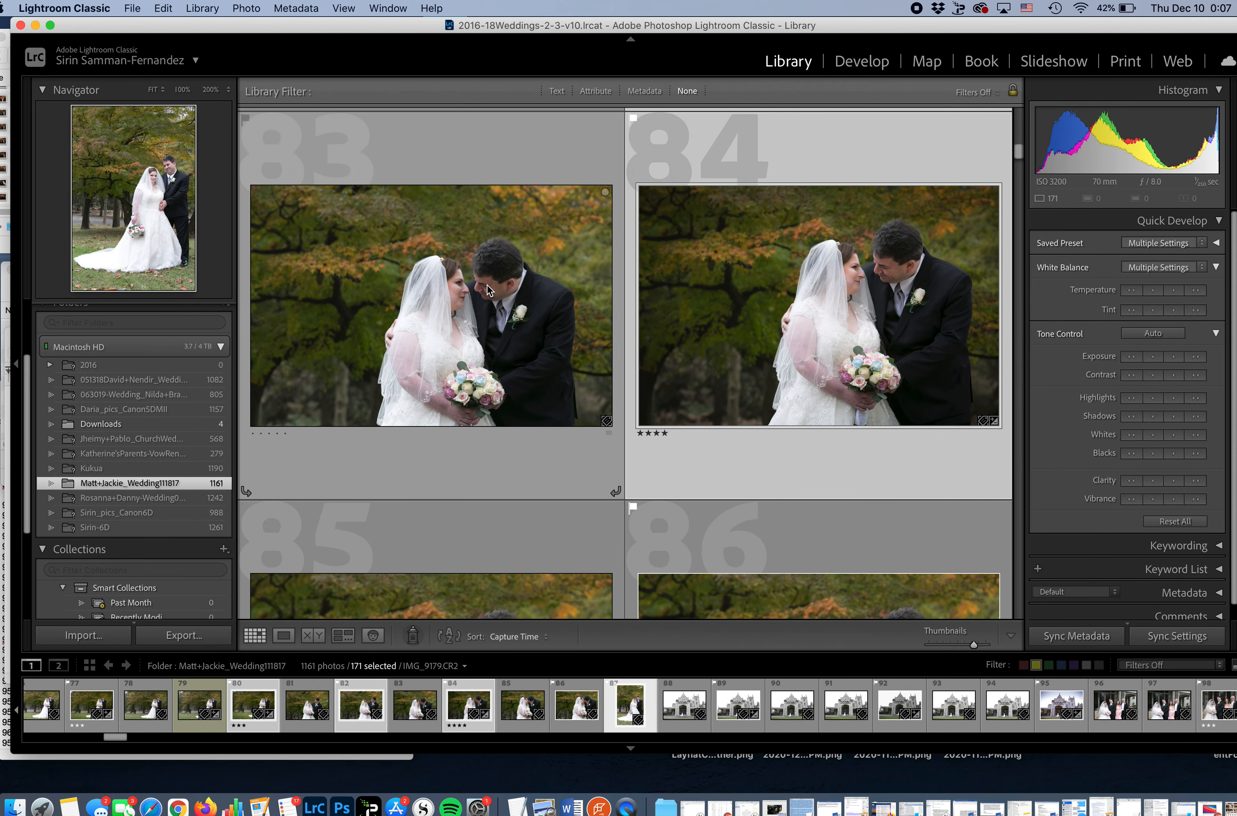
# Filter the wedding folder by text, with Filename containing the pasted list of file numbers, and view the results from the first photo
pyautogui.click(556, 91)
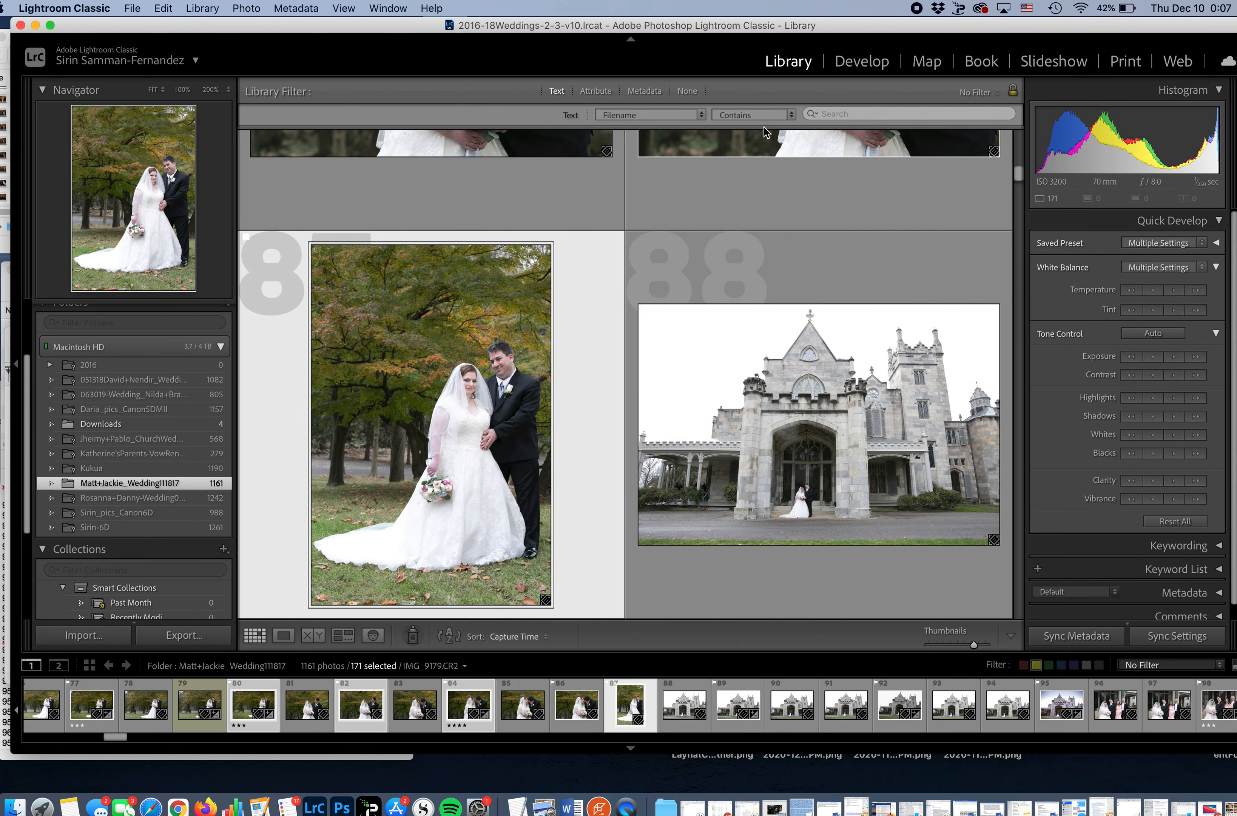
pyautogui.click(838, 116)
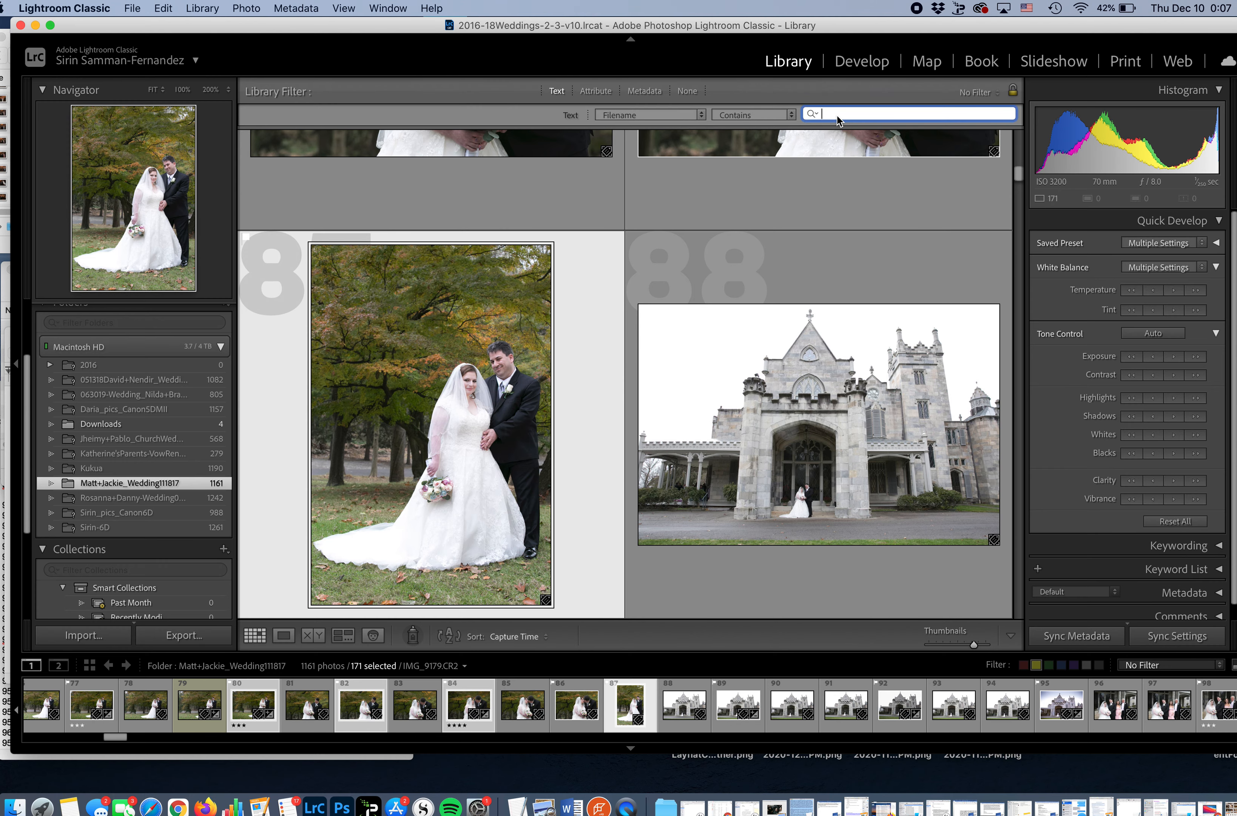
pyautogui.press('super+v')
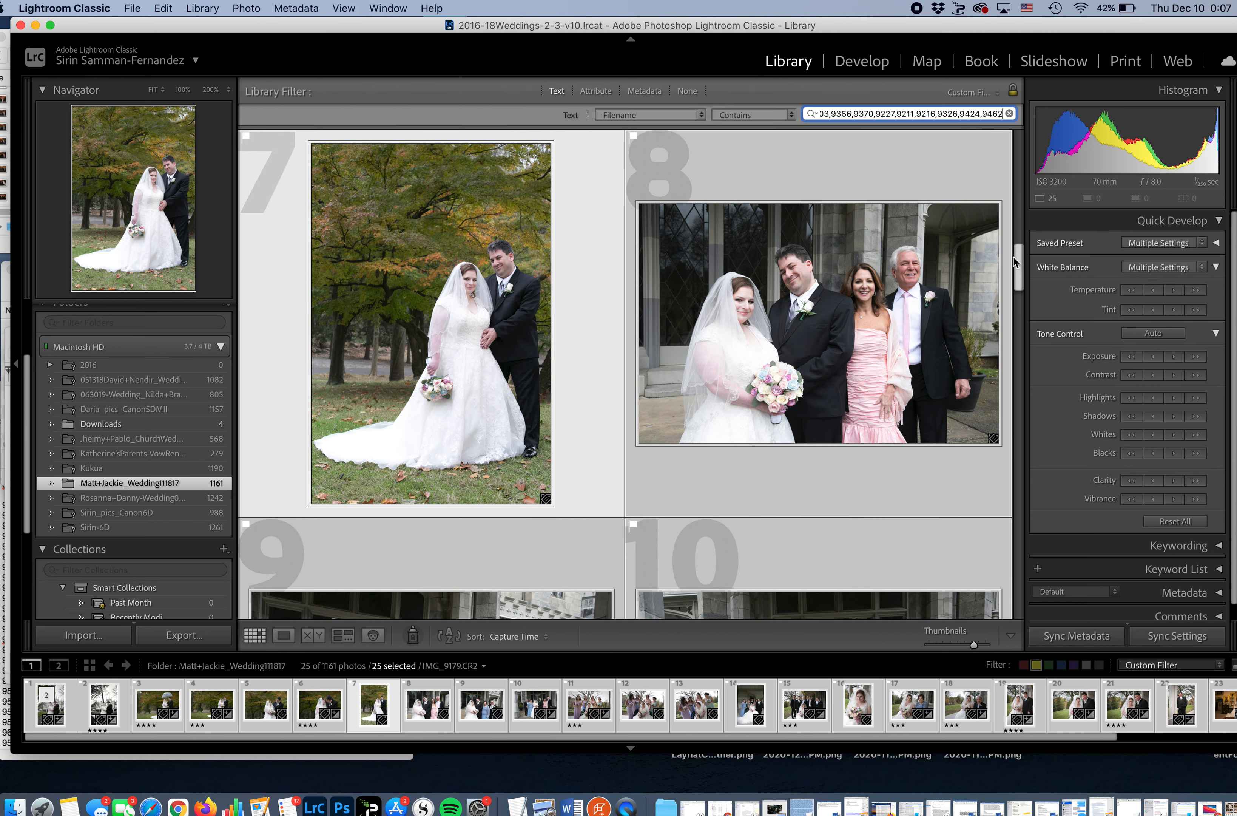
pyautogui.moveTo(1018, 268); pyautogui.dragTo(1006, 158)
pyautogui.moveTo(1000, 102); pyautogui.dragTo(998, 99)
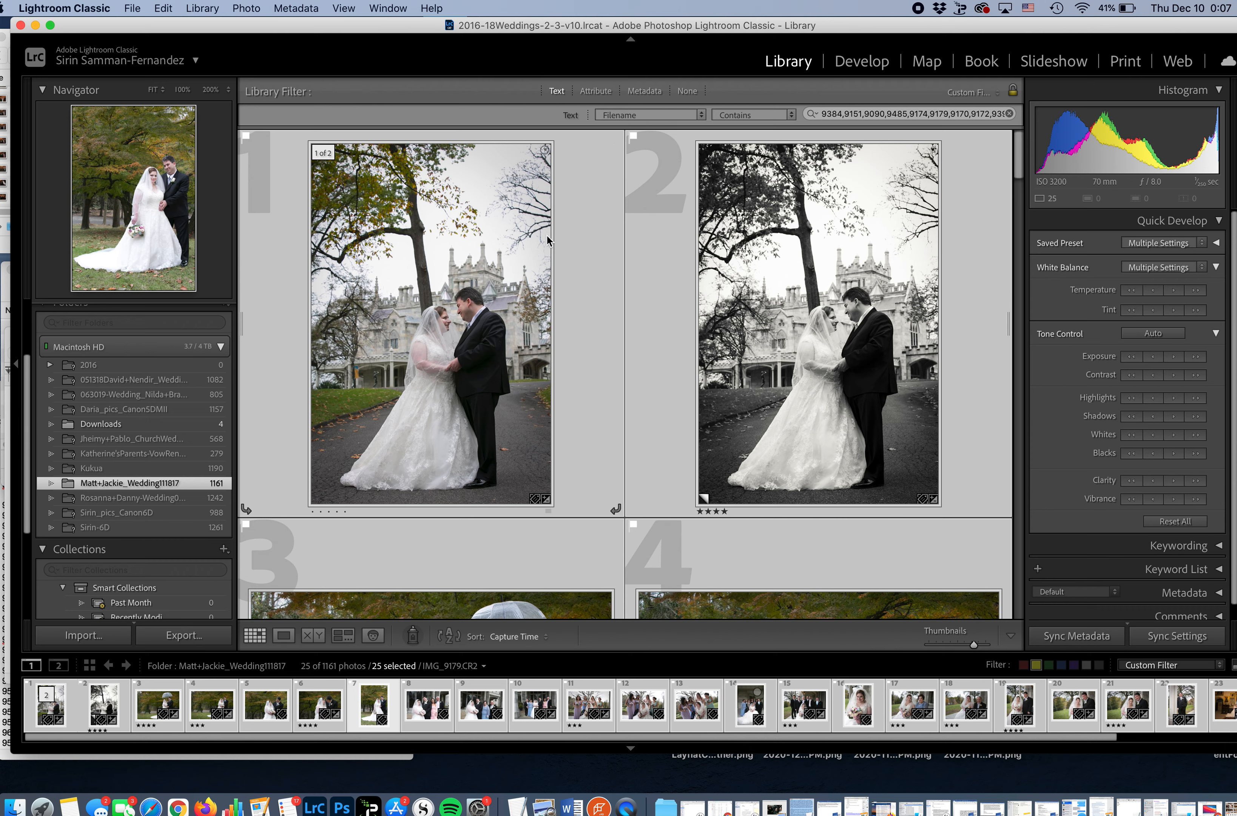
pyautogui.rightClick(203, 487)
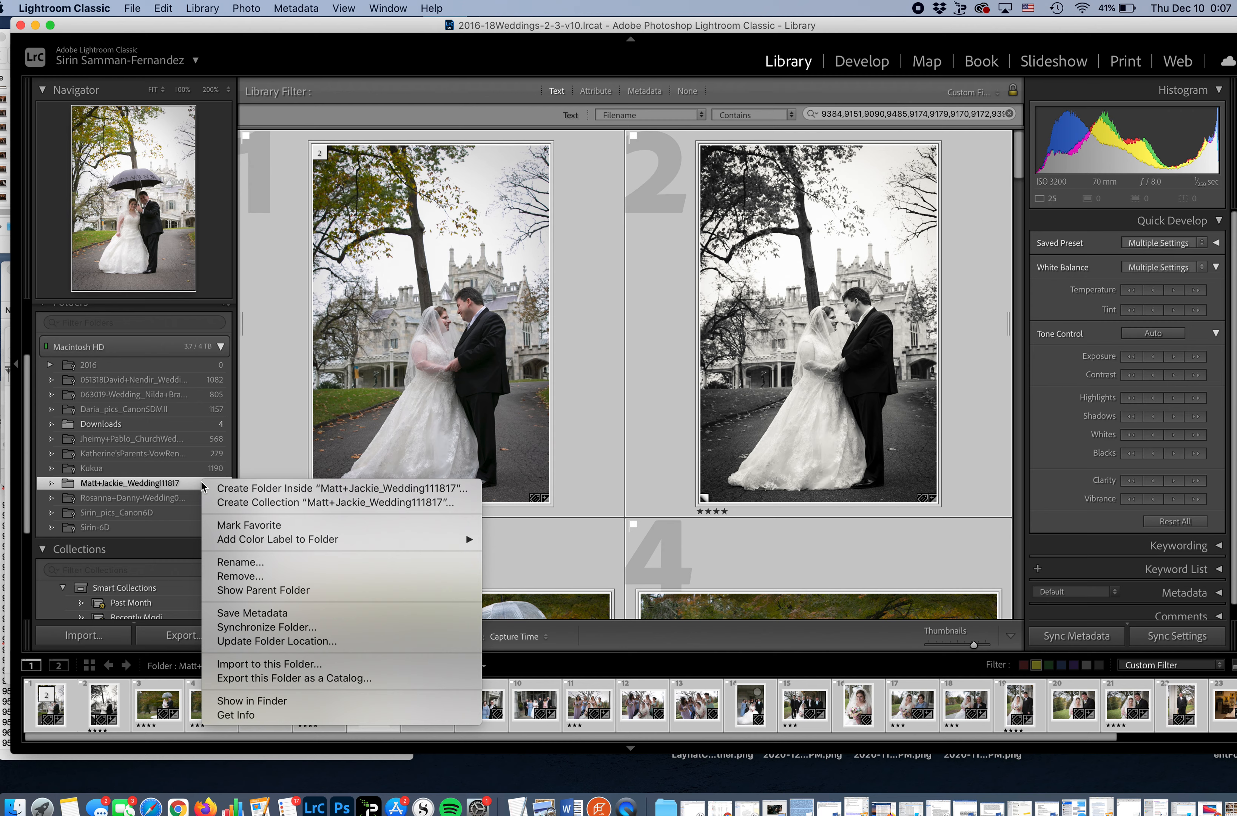
pyautogui.click(196, 486)
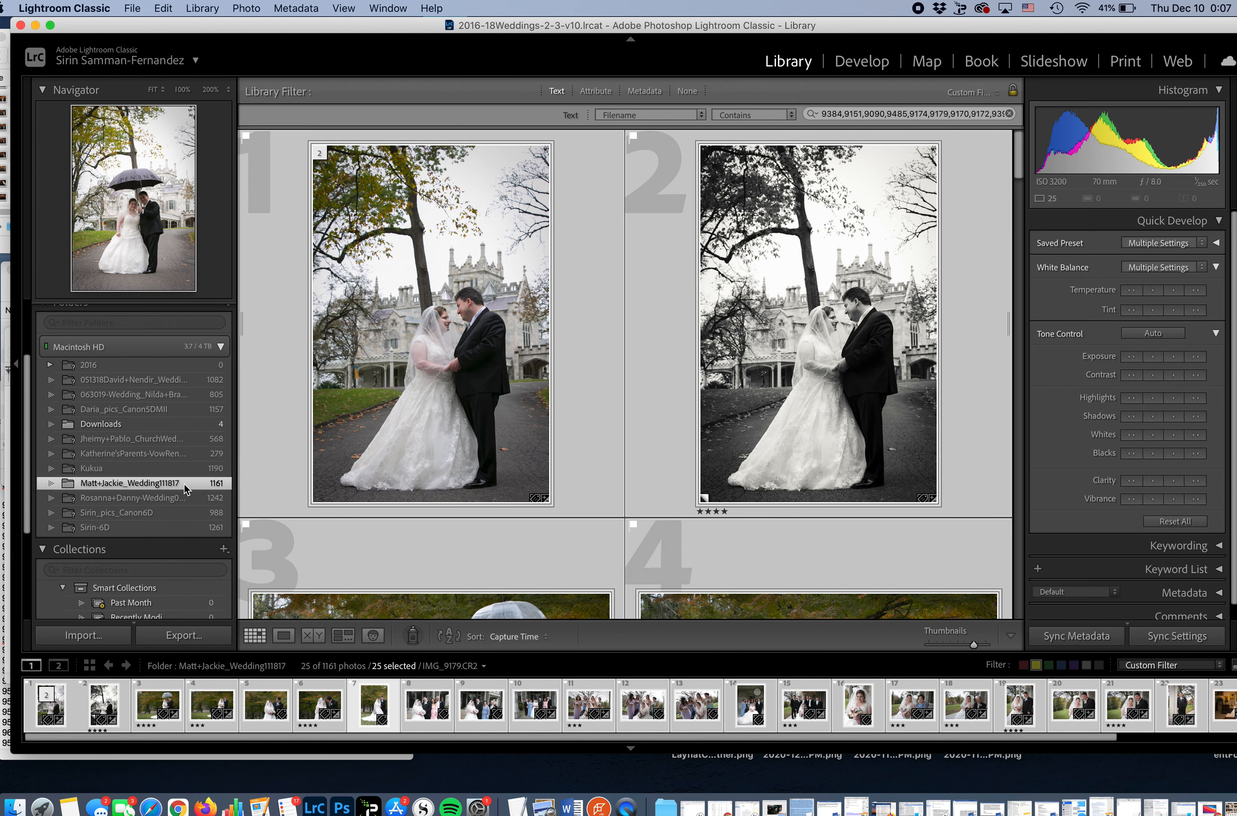